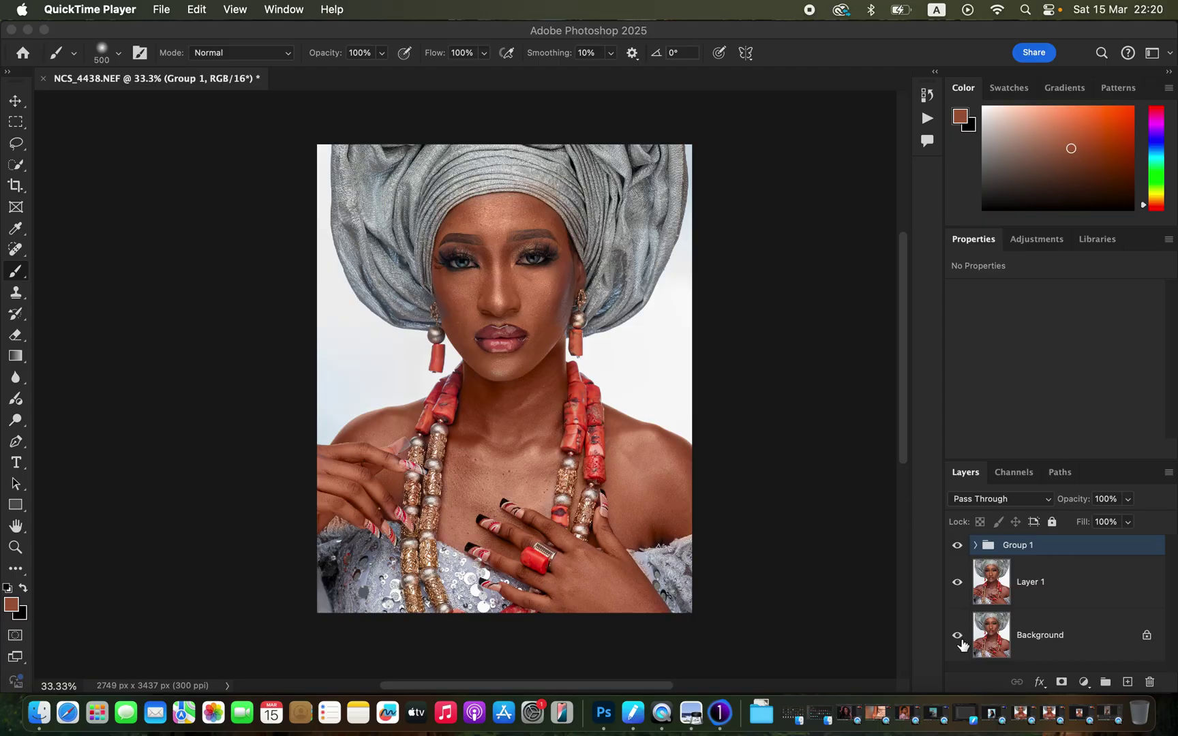
# - Compare the original Background with the retouched version by toggling the retouching layers on and off
pyautogui.keyDown('alt'); pyautogui.click(959, 641); pyautogui.keyUp('alt')
pyautogui.keyDown('alt'); pyautogui.click(958, 641); pyautogui.keyUp('alt')
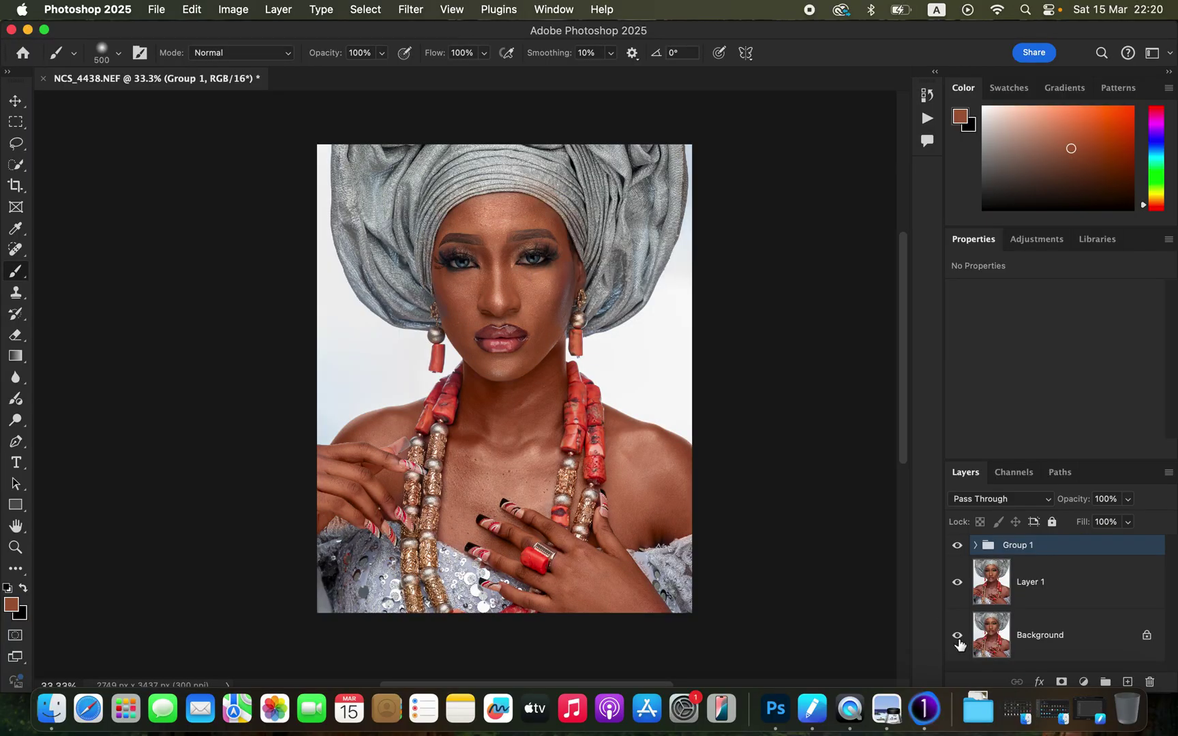
pyautogui.keyDown('alt'); pyautogui.click(958, 640); pyautogui.keyUp('alt')
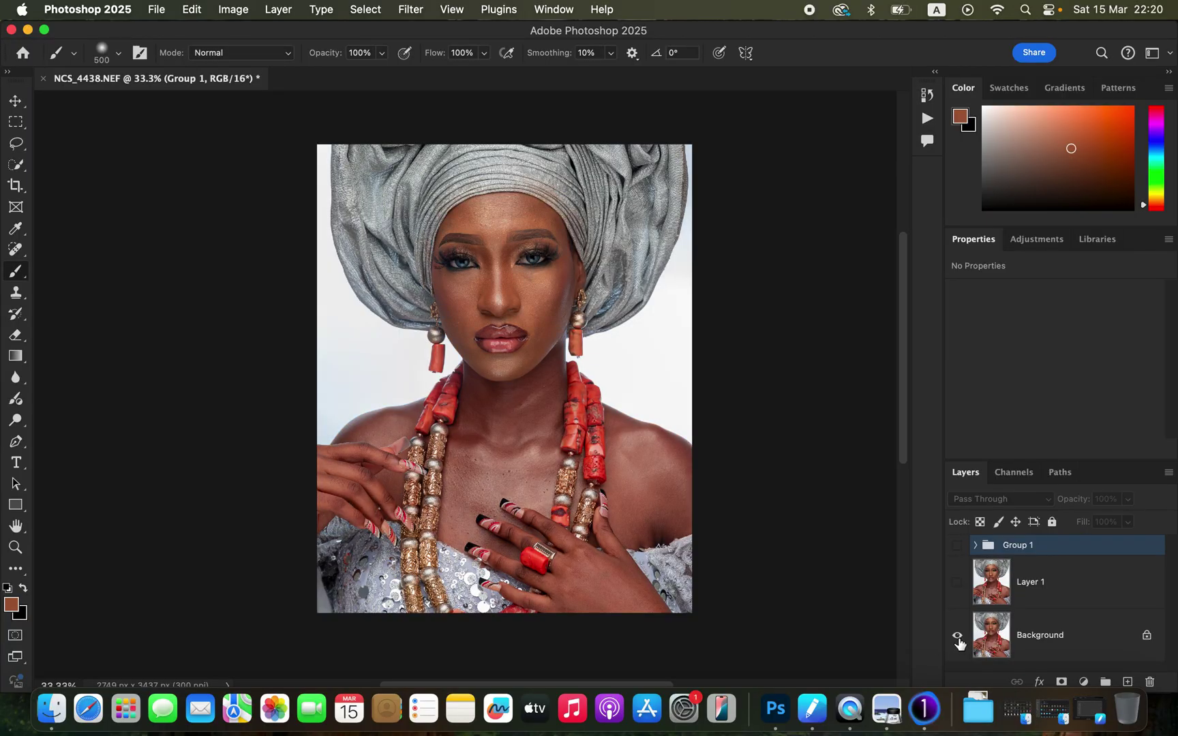
pyautogui.keyDown('alt'); pyautogui.click(959, 641); pyautogui.keyUp('alt')
pyautogui.keyDown('alt'); pyautogui.click(958, 641); pyautogui.keyUp('alt')
pyautogui.keyDown('alt'); pyautogui.click(959, 644); pyautogui.keyUp('alt')
pyautogui.keyDown('alt'); pyautogui.click(960, 645); pyautogui.keyUp('alt')
pyautogui.keyDown('alt'); pyautogui.click(958, 636); pyautogui.keyUp('alt')
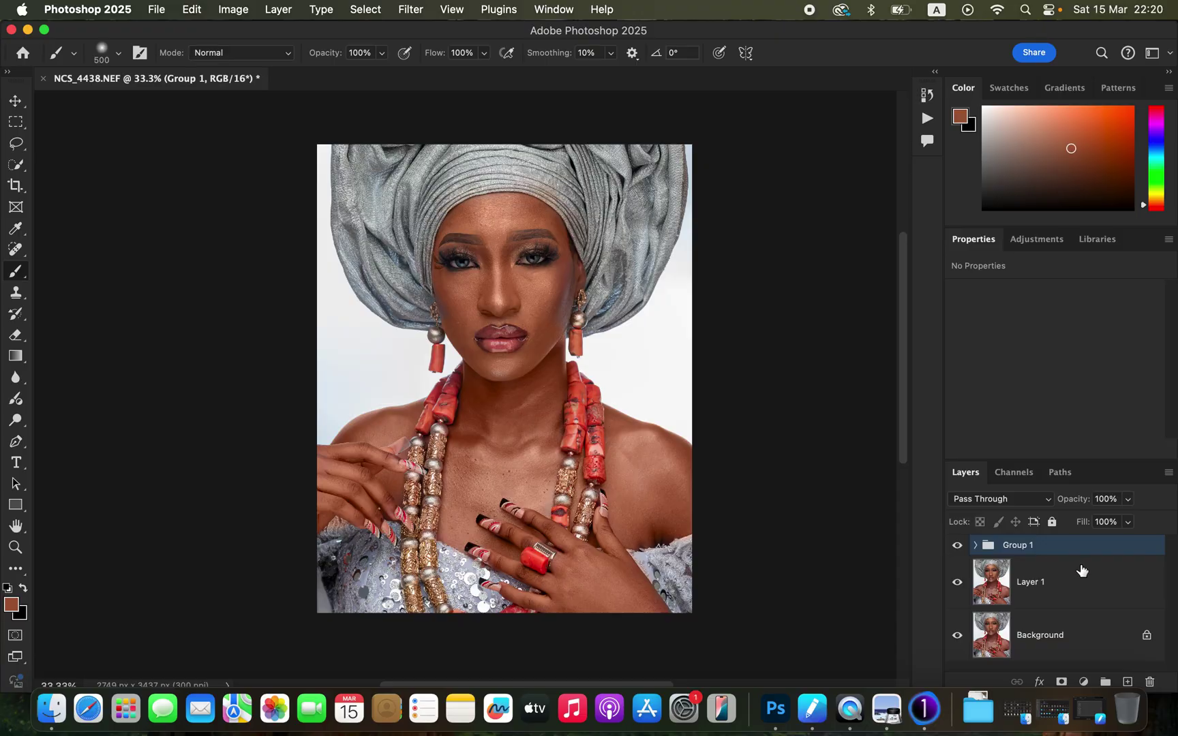
# - Delete Group 1 and Layer 1, then duplicate the Background onto a new Layer 1
pyautogui.moveTo(1125, 550); pyautogui.dragTo(1151, 682)
pyautogui.moveTo(1133, 560); pyautogui.dragTo(1152, 680)
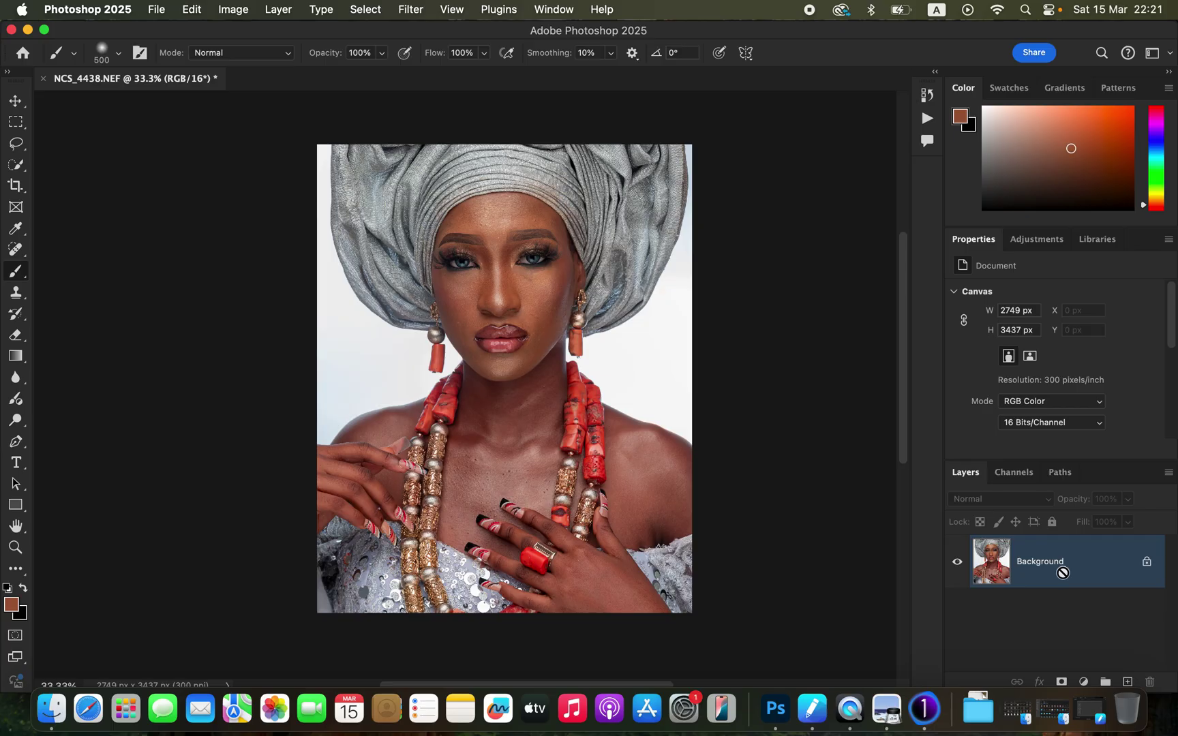
pyautogui.press('super+j')
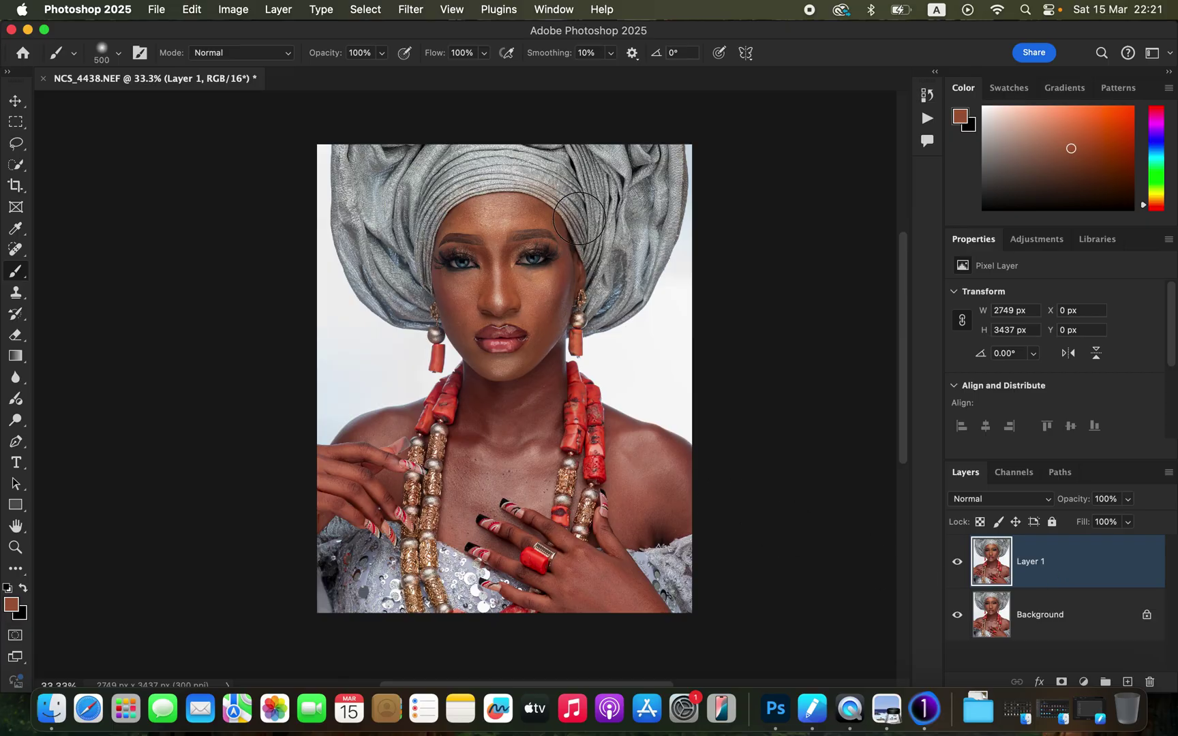
pyautogui.click(362, 8)
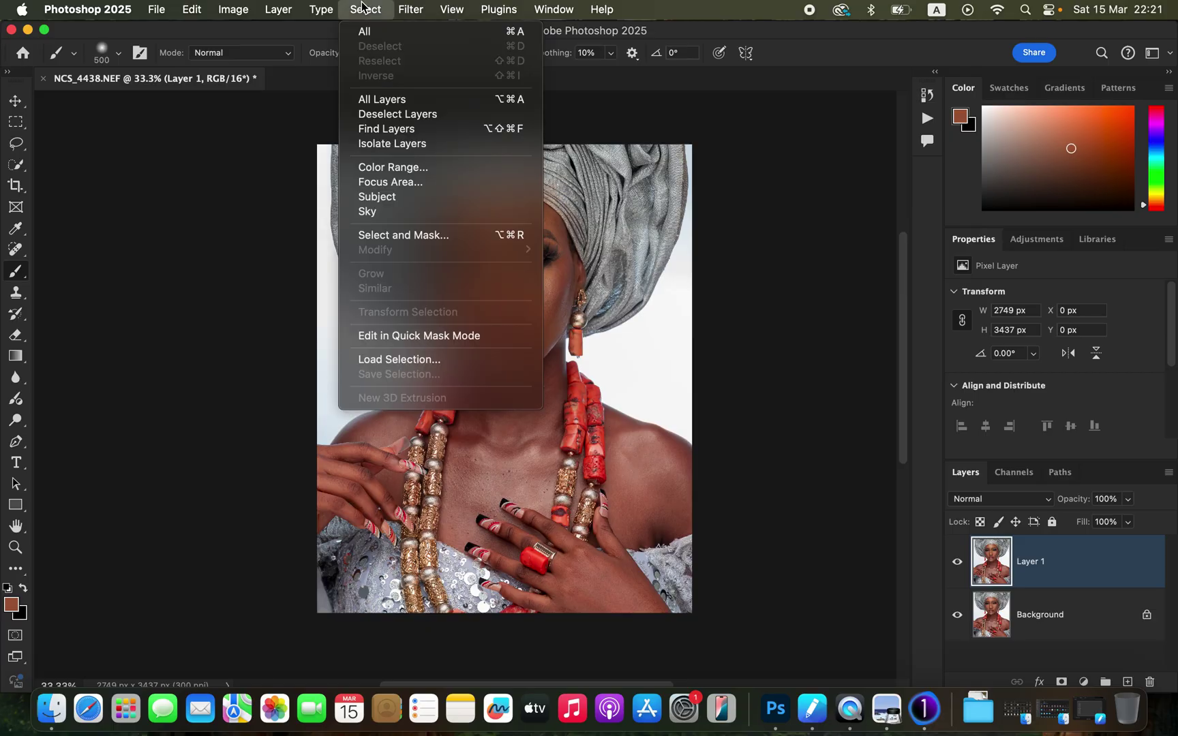
# - Select the woman with Select > Subject and add a new empty Layer 2
pyautogui.click(419, 197)
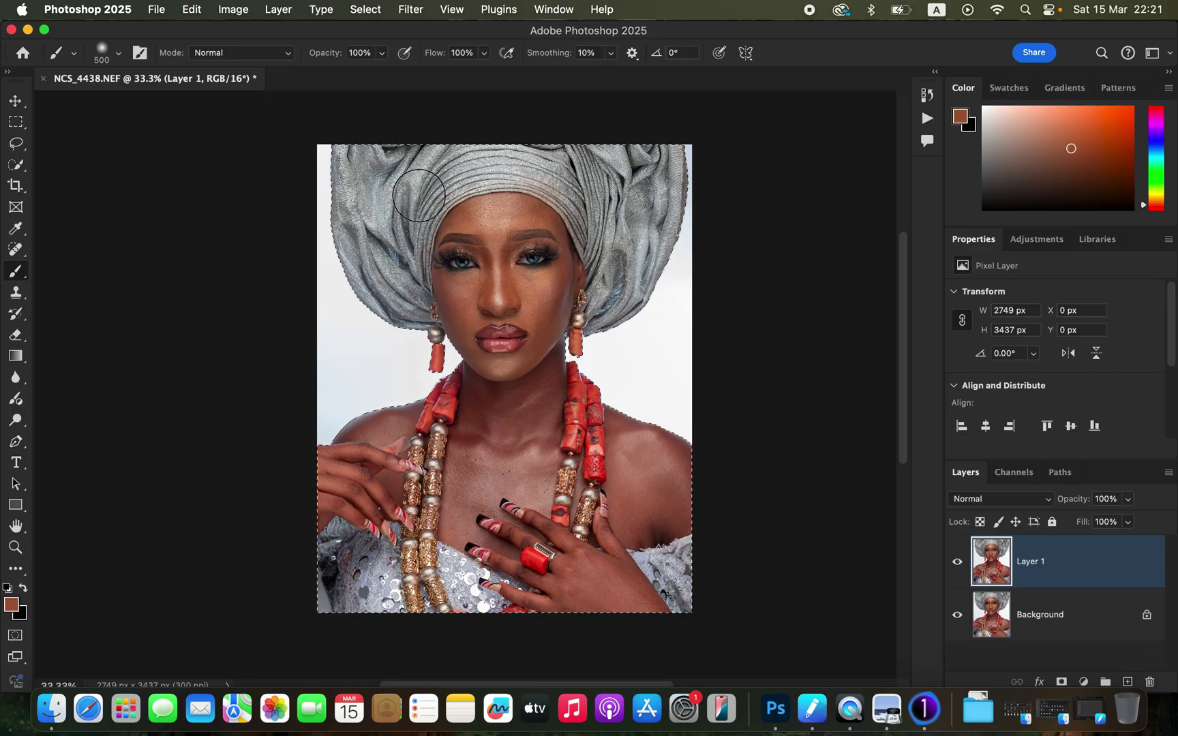
pyautogui.click(1128, 683)
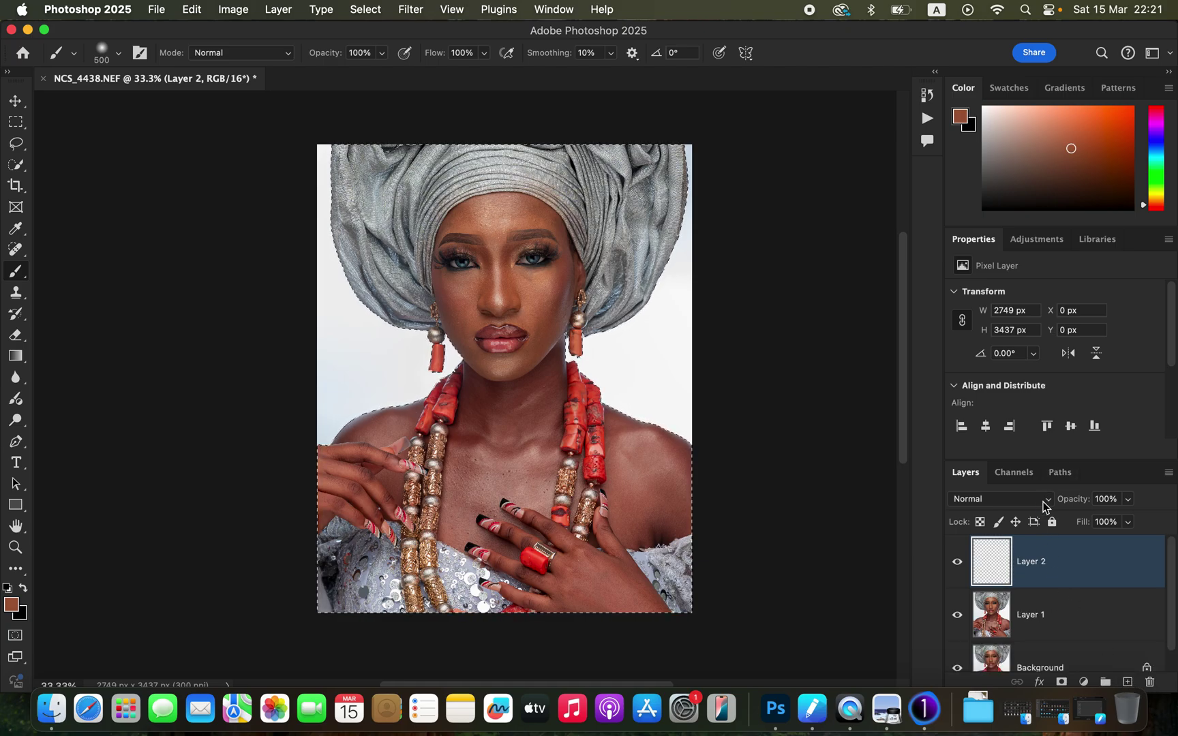
# - Set Layer 2's blend mode to Color
pyautogui.click(1009, 501)
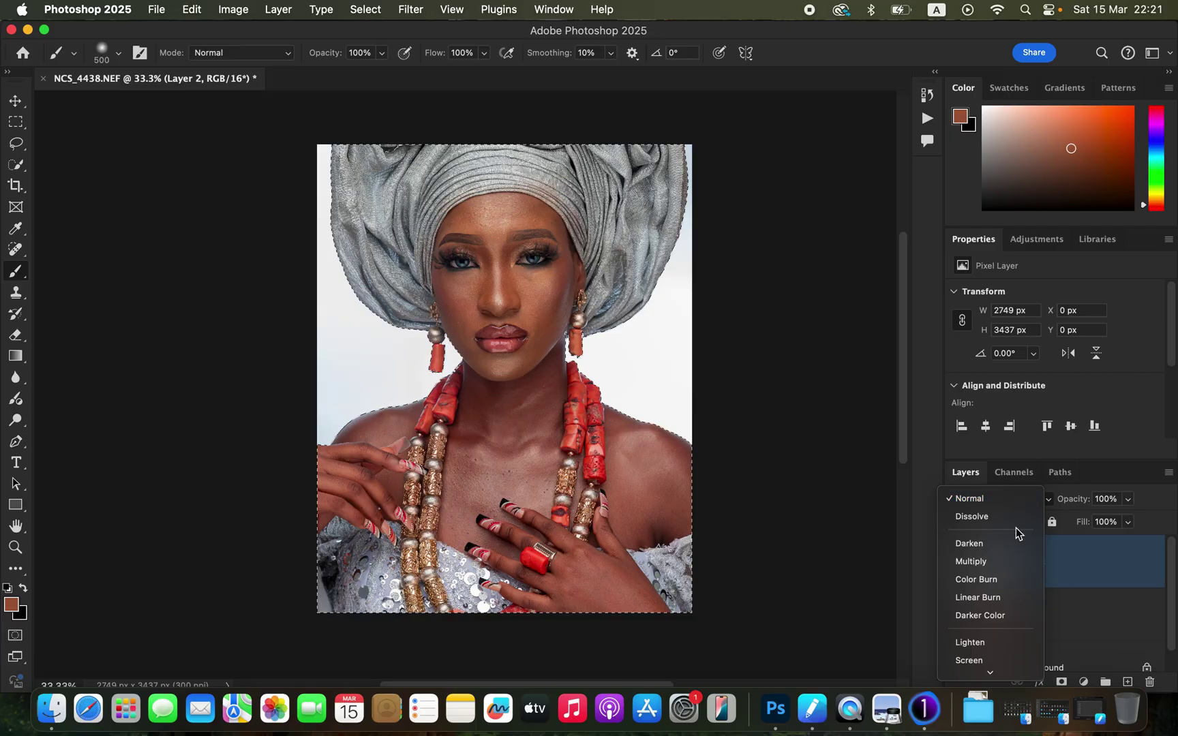
pyautogui.moveTo(1016, 696)
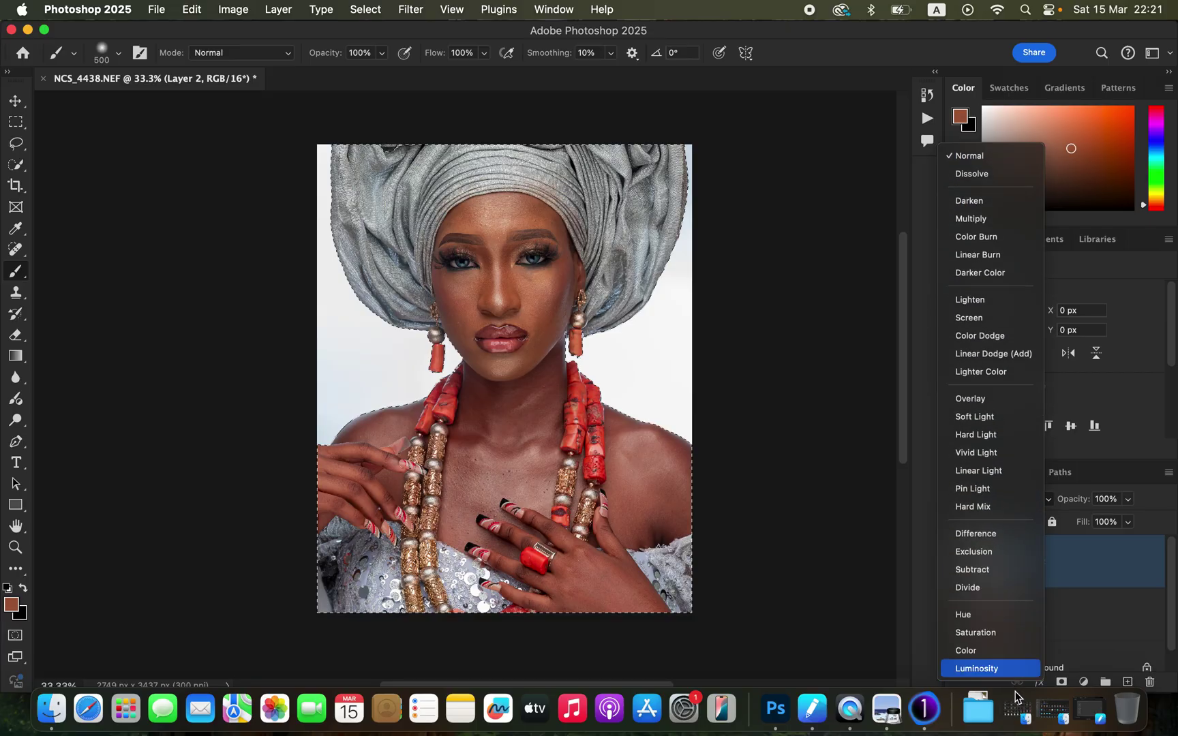
pyautogui.click(1014, 656)
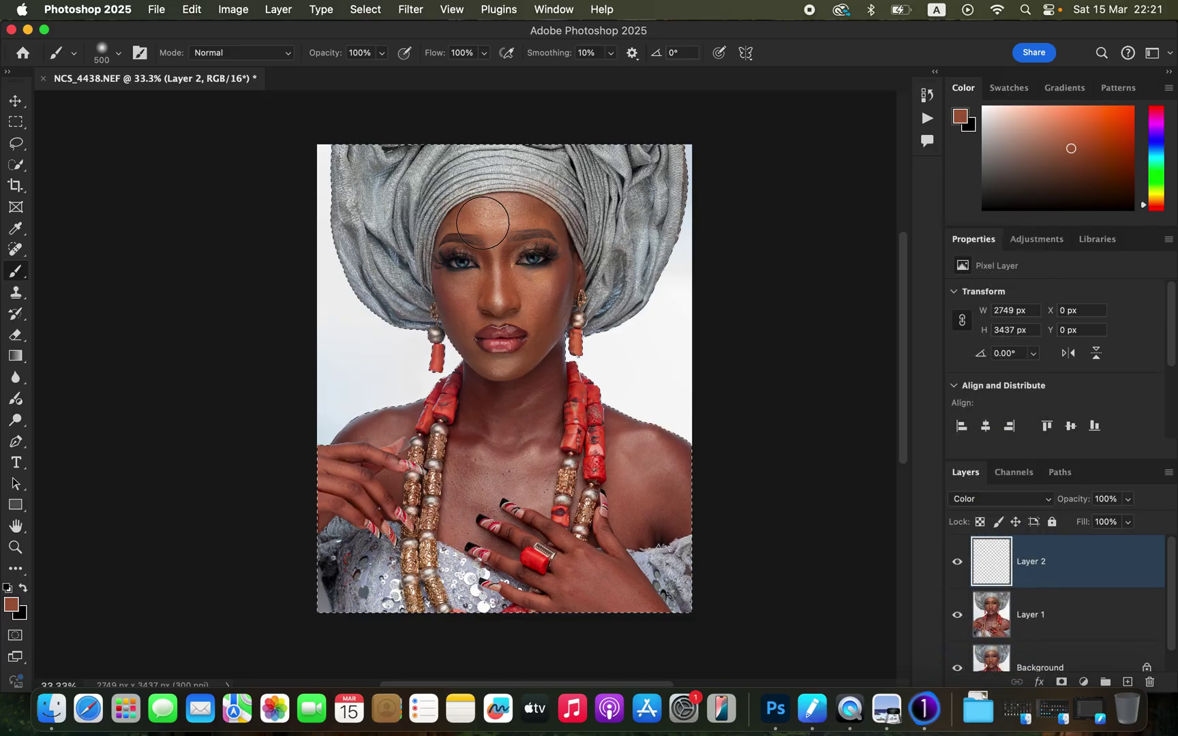
# - Choose a soft round Brush at 500 px with 0% hardness and zoom in on the eyes and nose
pyautogui.moveTo(15, 271); pyautogui.dragTo(64, 273)
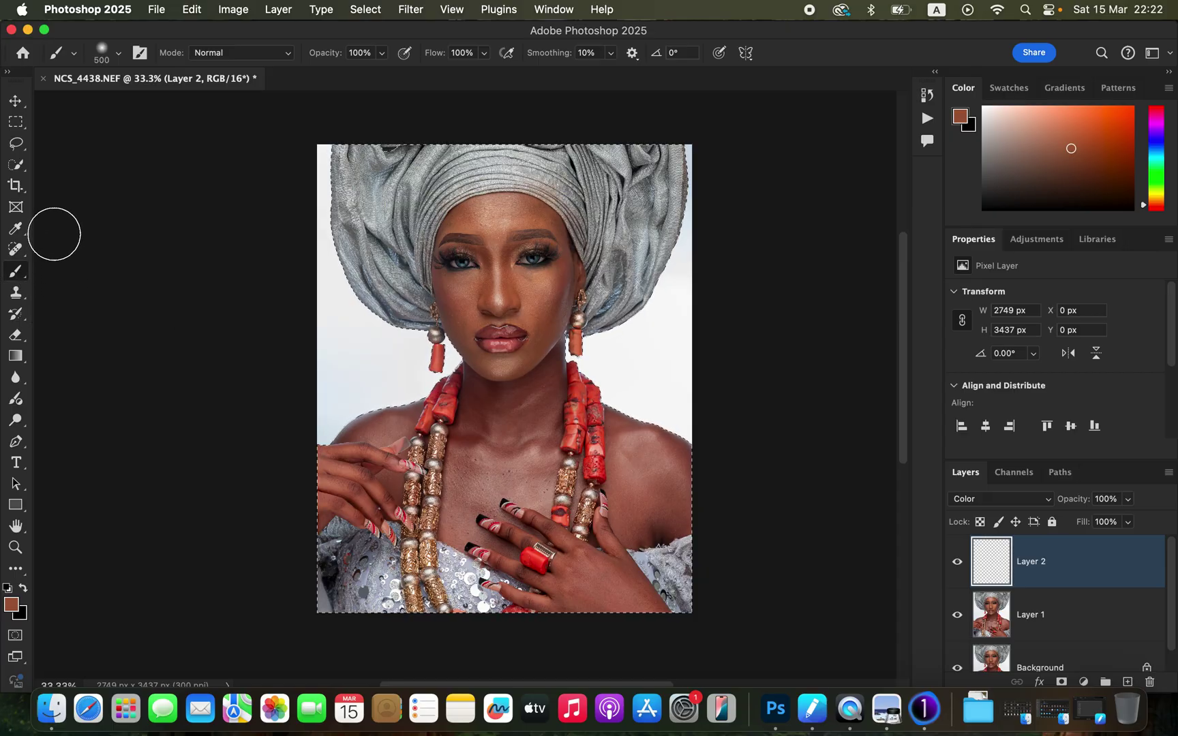
pyautogui.click(116, 53)
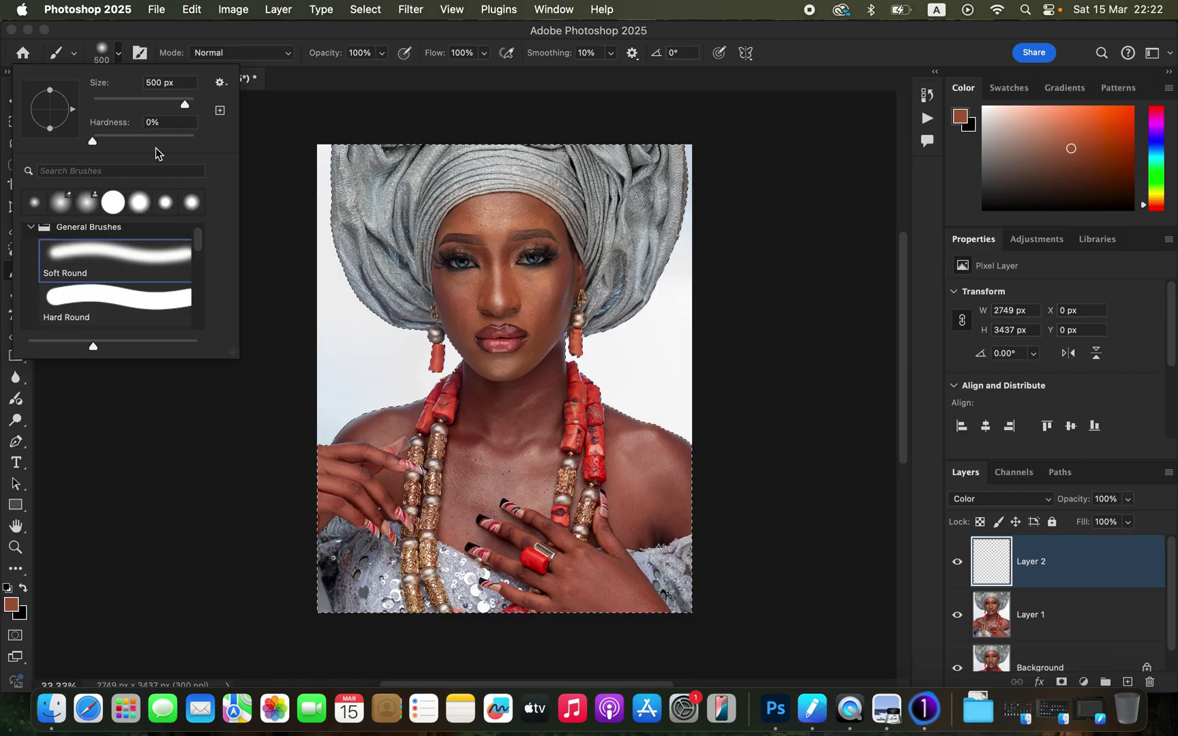
pyautogui.click(230, 51)
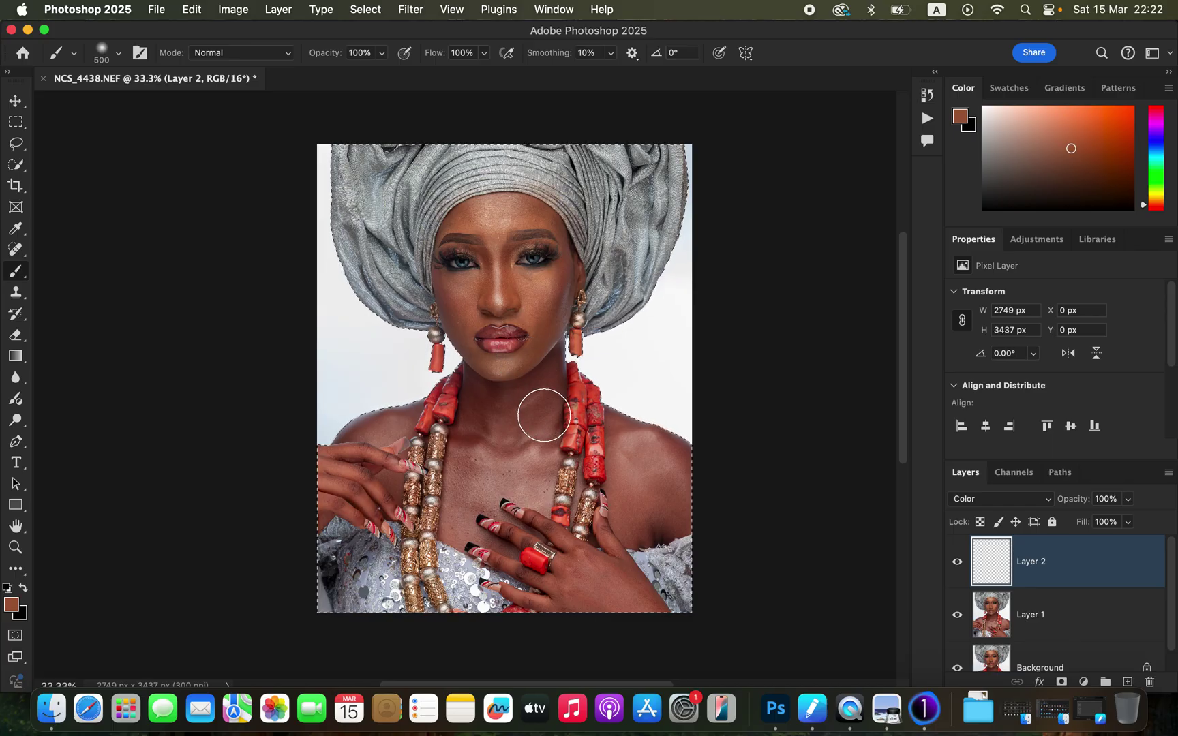
pyautogui.scroll(3, 543, 414)
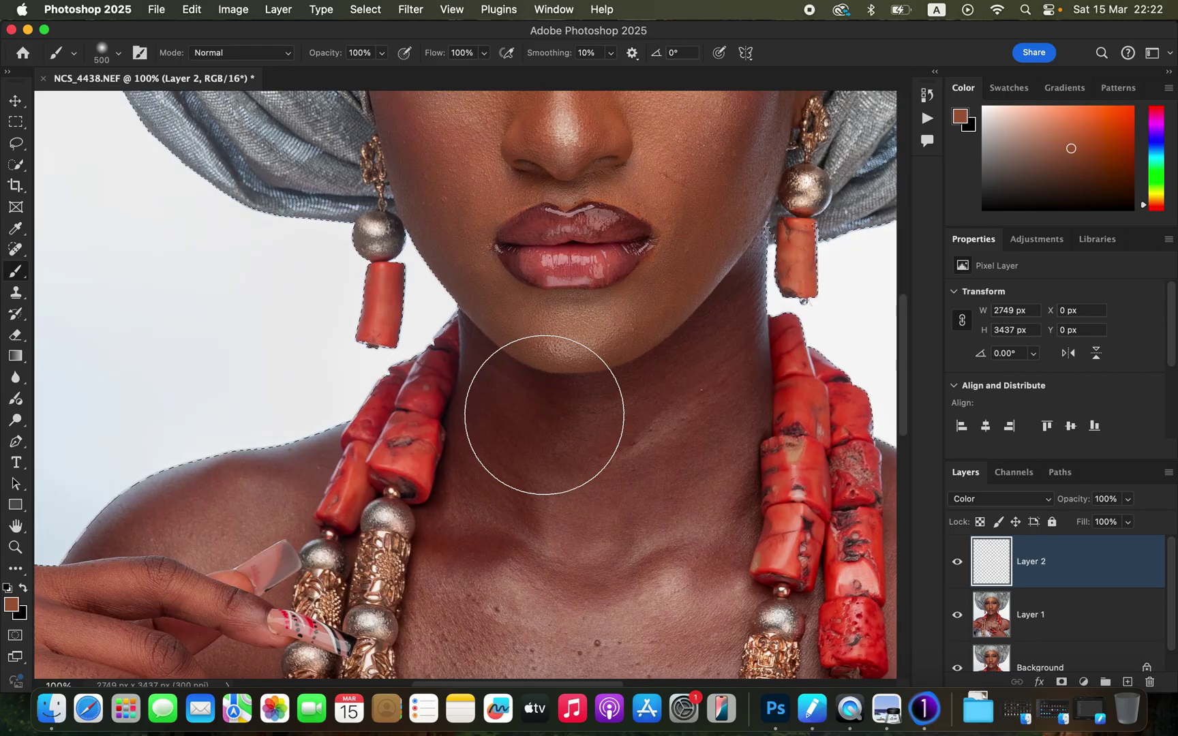
pyautogui.moveTo(600, 268); pyautogui.dragTo(625, 376)
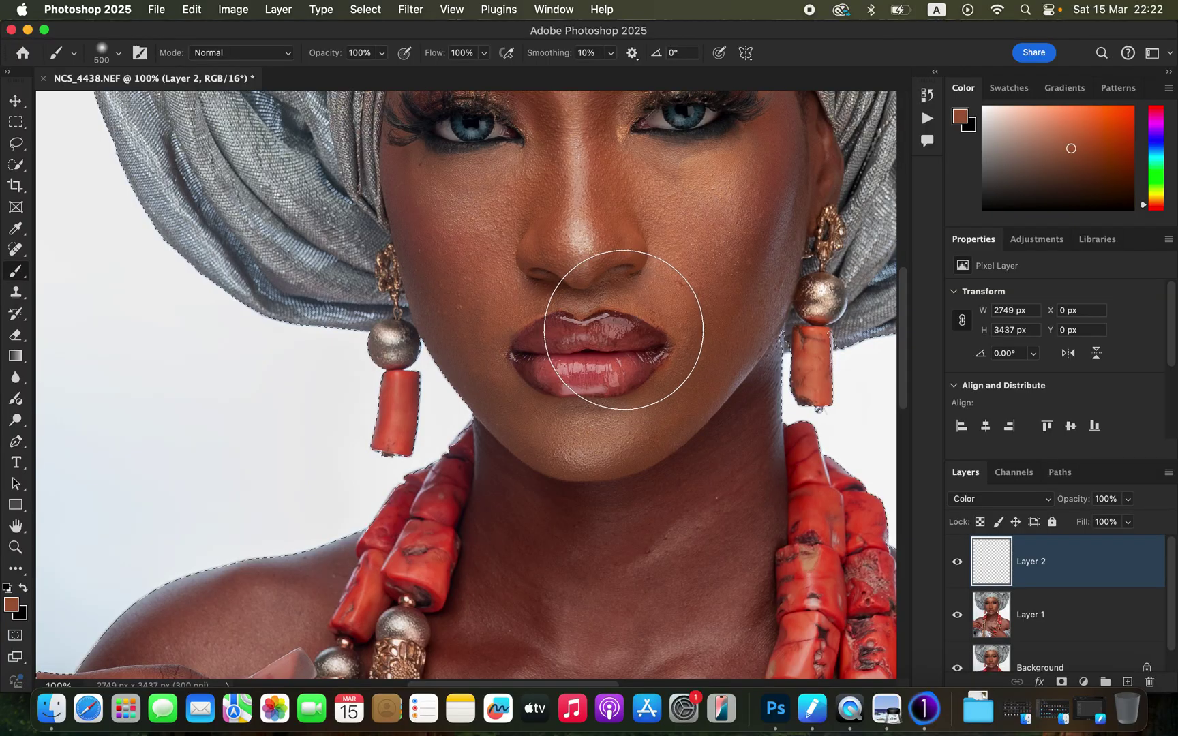
pyautogui.press('alt')
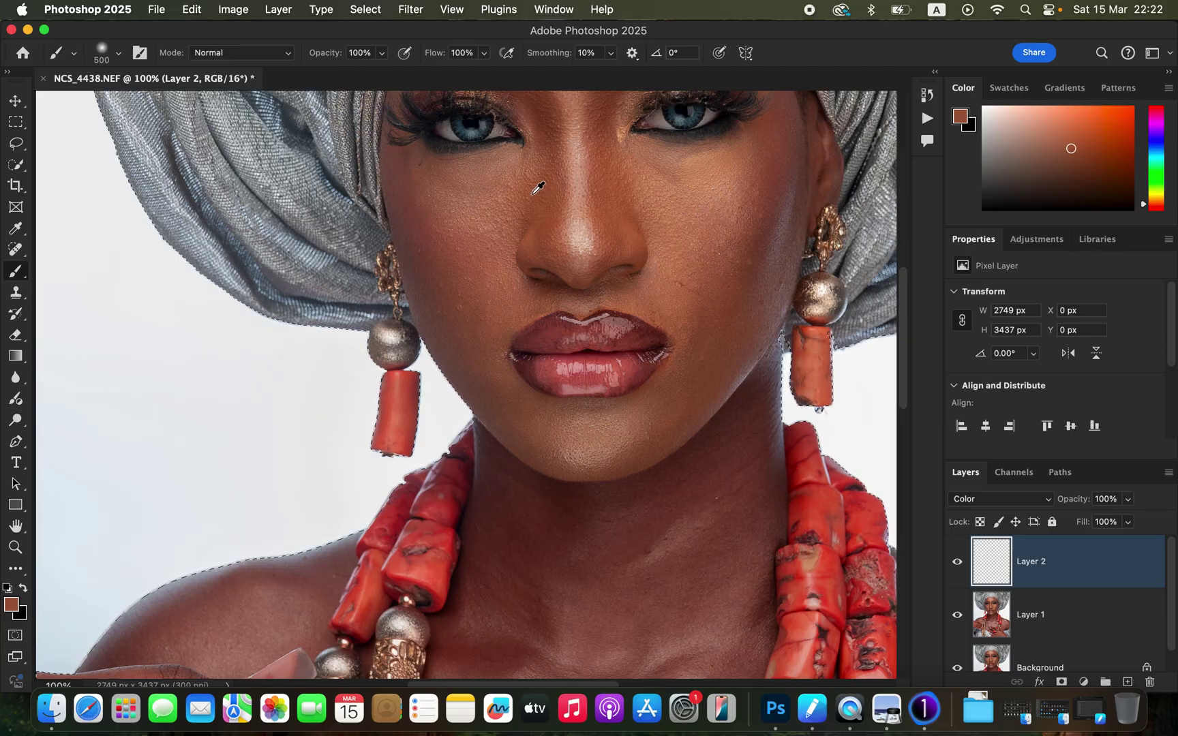
# - Sample a warm brown skin tone from the face beside the nose
pyautogui.keyDown('alt'); pyautogui.click(530, 185); pyautogui.keyUp('alt')
pyautogui.keyDown('alt'); pyautogui.click(529, 186); pyautogui.keyUp('alt')
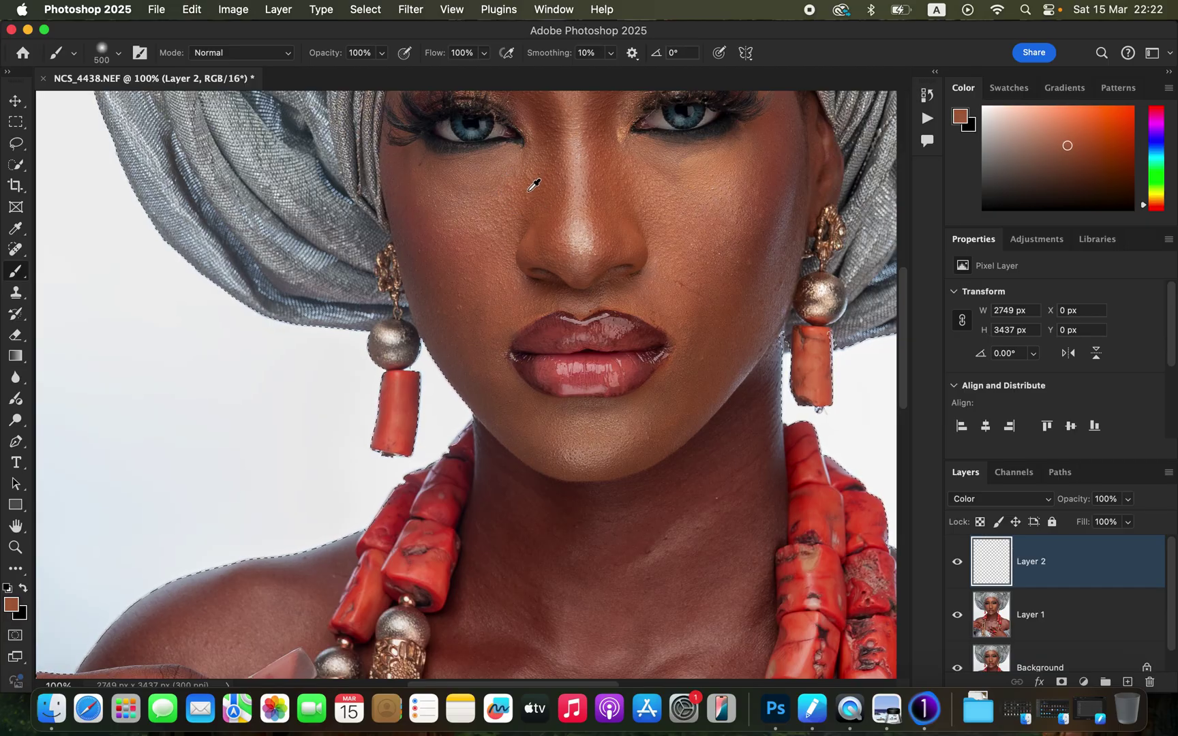
pyautogui.keyDown('alt'); pyautogui.click(535, 185); pyautogui.keyUp('alt')
pyautogui.keyDown('alt'); pyautogui.click(533, 184); pyautogui.keyUp('alt')
# - Paint the sampled tone over the neck and right shoulder, shrinking the brush to 175 px
pyautogui.press('super+minus')
pyautogui.press('super+minus')
pyautogui.press('super+minus')
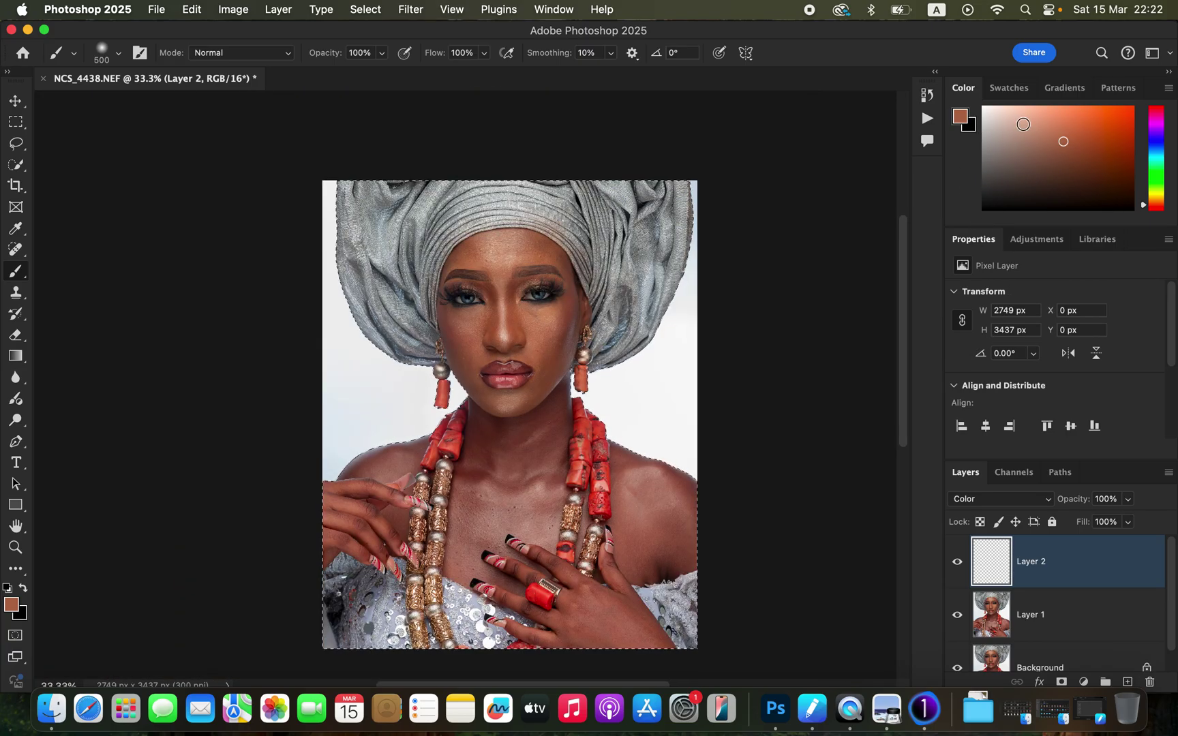
pyautogui.moveTo(505, 458)
pyautogui.mouseDown()
pyautogui.moveTo(486, 513)
pyautogui.moveTo(481, 497)
pyautogui.moveTo(535, 470)
pyautogui.moveTo(541, 440)
pyautogui.moveTo(510, 451)
pyautogui.moveTo(544, 441)
pyautogui.moveTo(555, 409)
pyautogui.moveTo(545, 439)
pyautogui.moveTo(489, 430)
pyautogui.moveTo(362, 518)
pyautogui.moveTo(368, 533)
pyautogui.moveTo(392, 487)
pyautogui.moveTo(376, 469)
pyautogui.moveTo(412, 452)
pyautogui.moveTo(379, 492)
pyautogui.moveTo(398, 523)
pyautogui.moveTo(326, 550)
pyautogui.moveTo(372, 532)
pyautogui.moveTo(379, 470)
pyautogui.moveTo(347, 493)
pyautogui.moveTo(348, 476)
pyautogui.moveTo(411, 455)
pyautogui.mouseUp()
pyautogui.press('[')
pyautogui.press('[')
pyautogui.press('[')
pyautogui.press('[')
pyautogui.press('[')
pyautogui.moveTo(667, 523)
pyautogui.mouseDown()
pyautogui.moveTo(646, 488)
pyautogui.moveTo(667, 487)
pyautogui.moveTo(619, 450)
pyautogui.moveTo(681, 482)
pyautogui.moveTo(689, 546)
pyautogui.moveTo(648, 572)
pyautogui.moveTo(629, 562)
pyautogui.moveTo(624, 521)
pyautogui.moveTo(639, 505)
pyautogui.moveTo(660, 521)
pyautogui.moveTo(660, 489)
pyautogui.moveTo(648, 467)
pyautogui.moveTo(619, 461)
pyautogui.moveTo(667, 523)
pyautogui.moveTo(658, 559)
pyautogui.moveTo(616, 571)
pyautogui.moveTo(634, 614)
pyautogui.moveTo(537, 555)
pyautogui.moveTo(604, 615)
pyautogui.moveTo(573, 595)
pyautogui.moveTo(553, 639)
pyautogui.moveTo(580, 646)
pyautogui.moveTo(607, 609)
pyautogui.moveTo(659, 647)
pyautogui.moveTo(628, 617)
pyautogui.moveTo(555, 636)
pyautogui.moveTo(580, 636)
pyautogui.mouseUp()
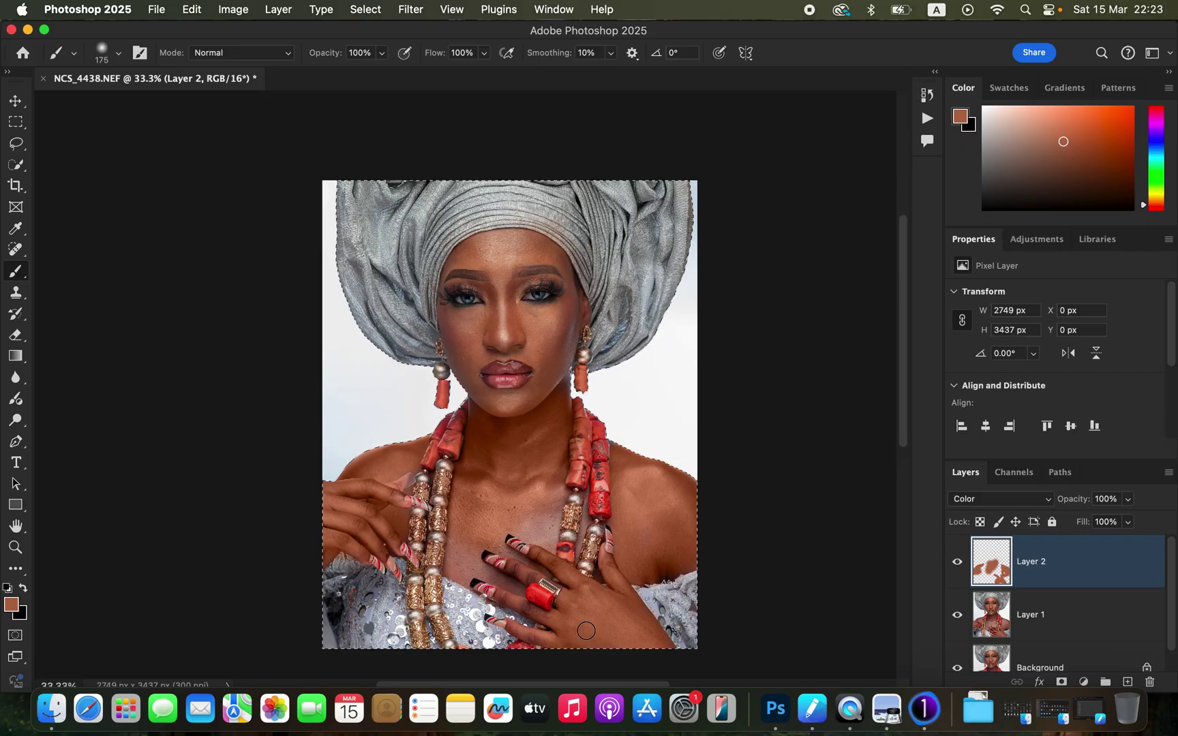
pyautogui.press('[')
pyautogui.press('[')
pyautogui.press('[')
pyautogui.press('[')
# - Dab skin tone onto the hands with a 90 px brush, then lower Layer 2's opacity to 65%
pyautogui.click(558, 540)
pyautogui.click(1128, 499)
pyautogui.moveTo(1122, 522); pyautogui.dragTo(1103, 523)
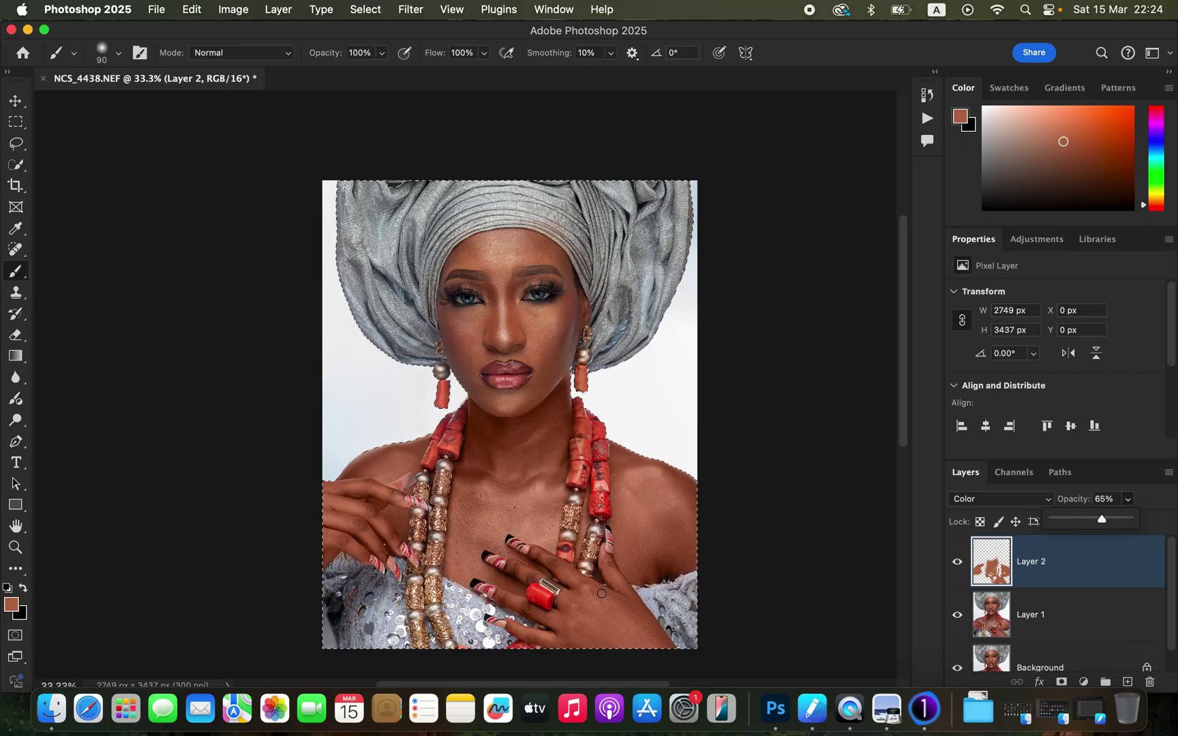
# - Paint skin tone over the cheek with a 200 px brush, then along the left brow at 70 px
pyautogui.press('super+equal')
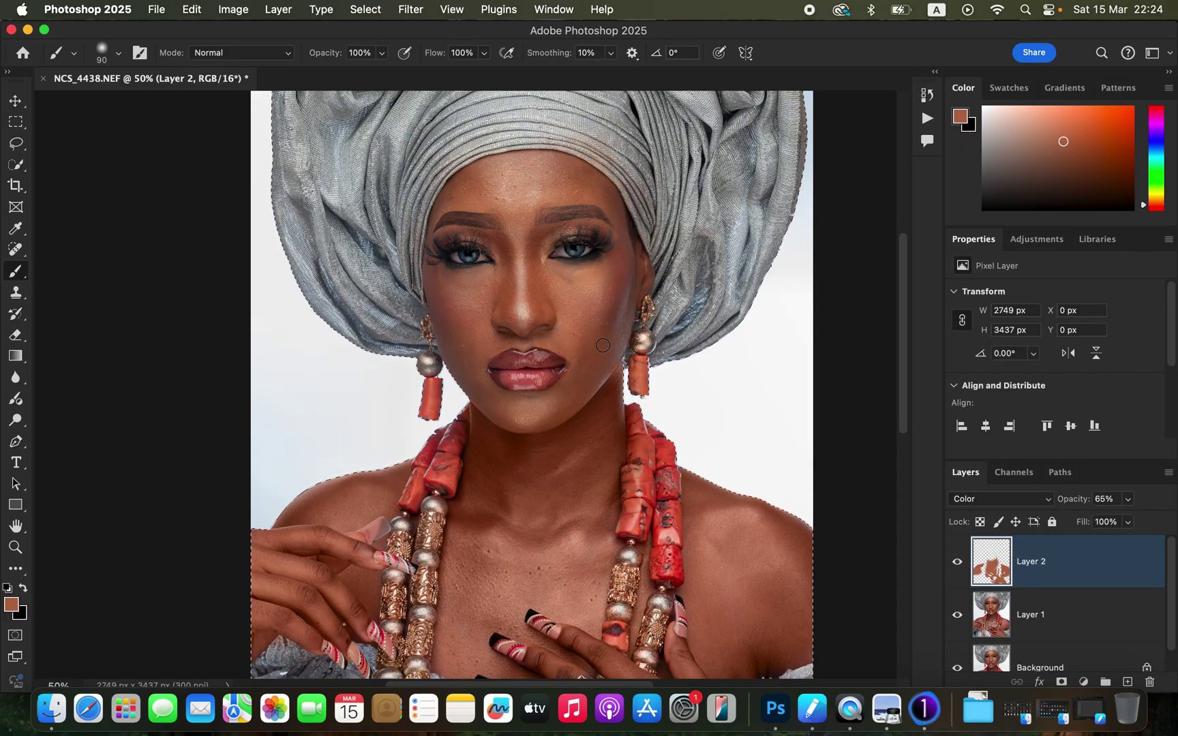
pyautogui.press(']')
pyautogui.press(']')
pyautogui.press(']')
pyautogui.press(']')
pyautogui.press(']')
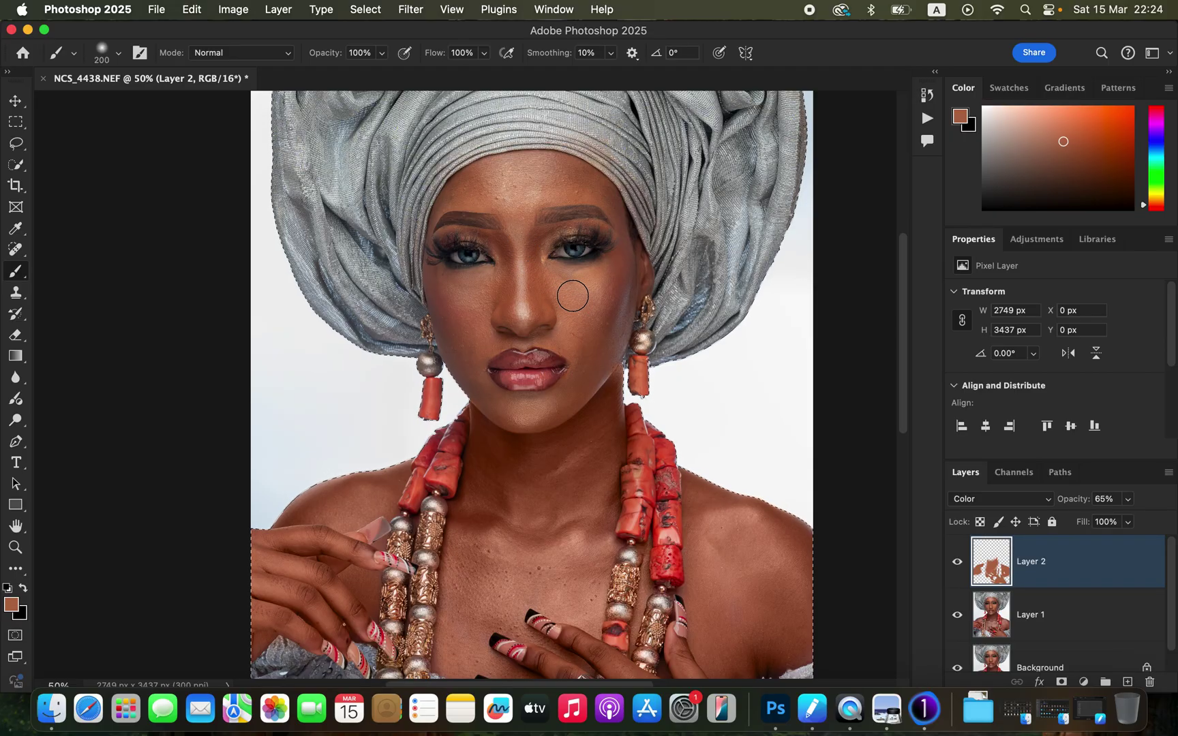
pyautogui.moveTo(565, 286)
pyautogui.mouseDown()
pyautogui.moveTo(571, 338)
pyautogui.moveTo(562, 311)
pyautogui.moveTo(521, 298)
pyautogui.moveTo(513, 321)
pyautogui.moveTo(464, 288)
pyautogui.moveTo(499, 306)
pyautogui.moveTo(471, 356)
pyautogui.moveTo(481, 393)
pyautogui.moveTo(529, 416)
pyautogui.moveTo(564, 401)
pyautogui.moveTo(585, 364)
pyautogui.moveTo(566, 331)
pyautogui.moveTo(527, 319)
pyautogui.moveTo(538, 325)
pyautogui.moveTo(516, 214)
pyautogui.moveTo(559, 187)
pyautogui.moveTo(502, 182)
pyautogui.moveTo(548, 172)
pyautogui.moveTo(498, 177)
pyautogui.moveTo(583, 184)
pyautogui.moveTo(494, 174)
pyautogui.mouseUp()
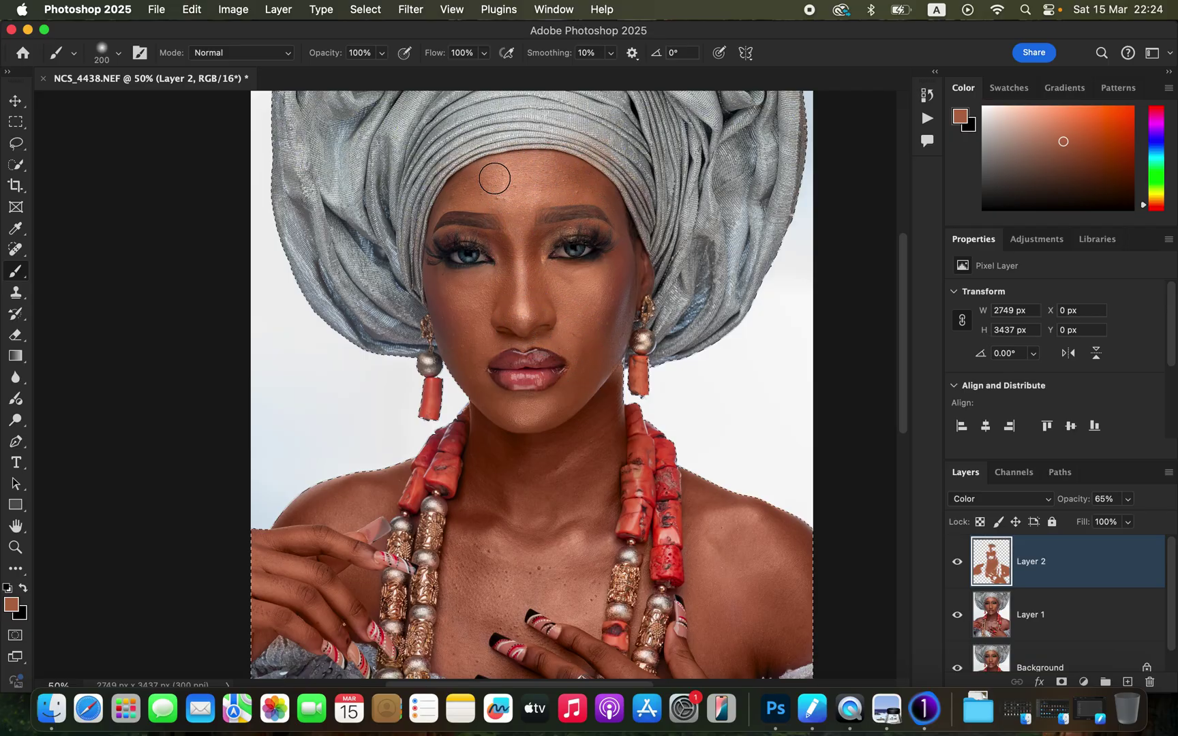
pyautogui.press('[')
pyautogui.press('[')
pyautogui.press('[')
pyautogui.press('[')
pyautogui.press('[')
pyautogui.press('[')
pyautogui.press('[')
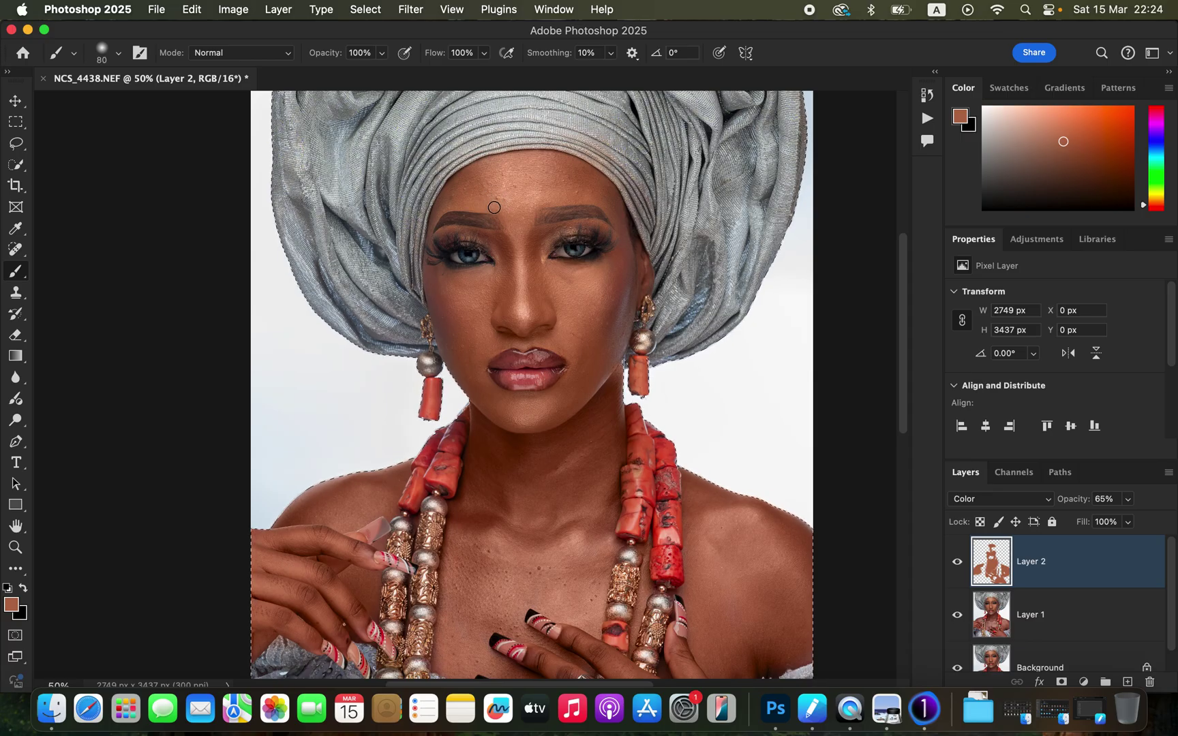
pyautogui.moveTo(467, 208)
pyautogui.mouseDown()
pyautogui.moveTo(453, 195)
pyautogui.moveTo(438, 213)
pyautogui.moveTo(481, 197)
pyautogui.moveTo(611, 200)
pyautogui.moveTo(626, 238)
pyautogui.moveTo(611, 203)
pyautogui.moveTo(554, 171)
pyautogui.moveTo(432, 219)
pyautogui.moveTo(430, 258)
pyautogui.moveTo(461, 289)
pyautogui.moveTo(455, 274)
pyautogui.moveTo(442, 280)
pyautogui.moveTo(498, 269)
pyautogui.moveTo(471, 318)
pyautogui.moveTo(479, 361)
pyautogui.moveTo(463, 368)
pyautogui.moveTo(467, 387)
pyautogui.mouseUp()
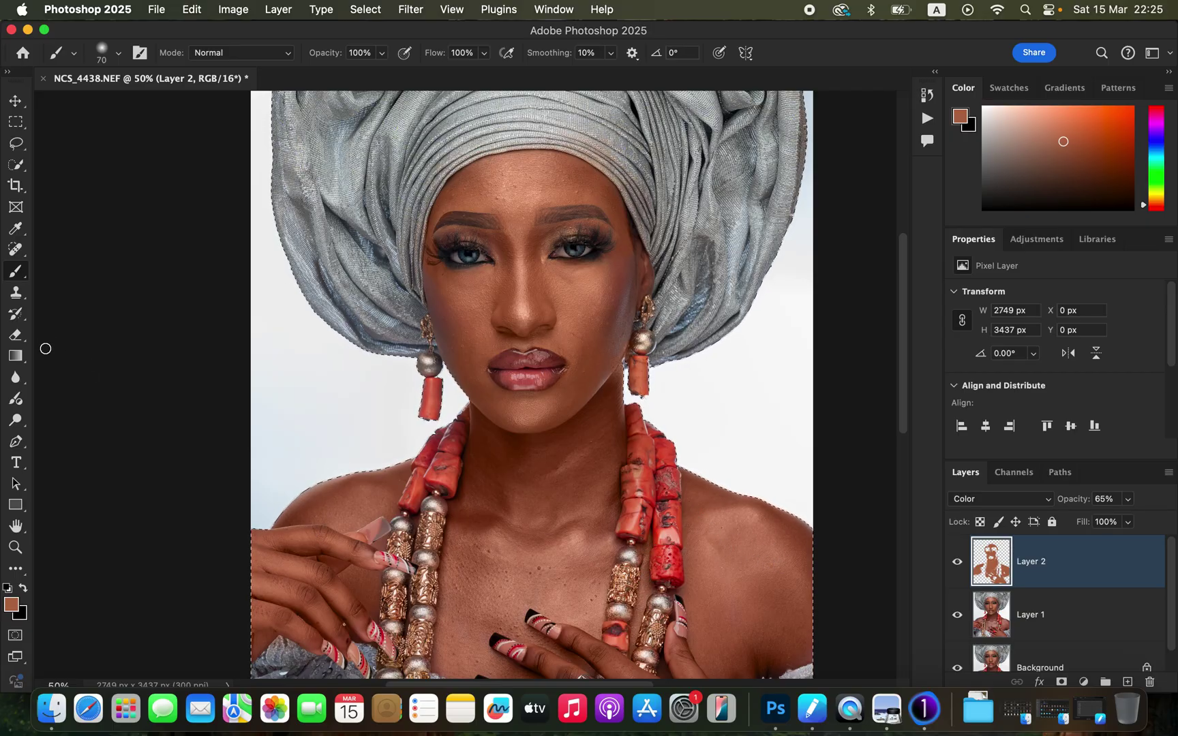
pyautogui.click(15, 335)
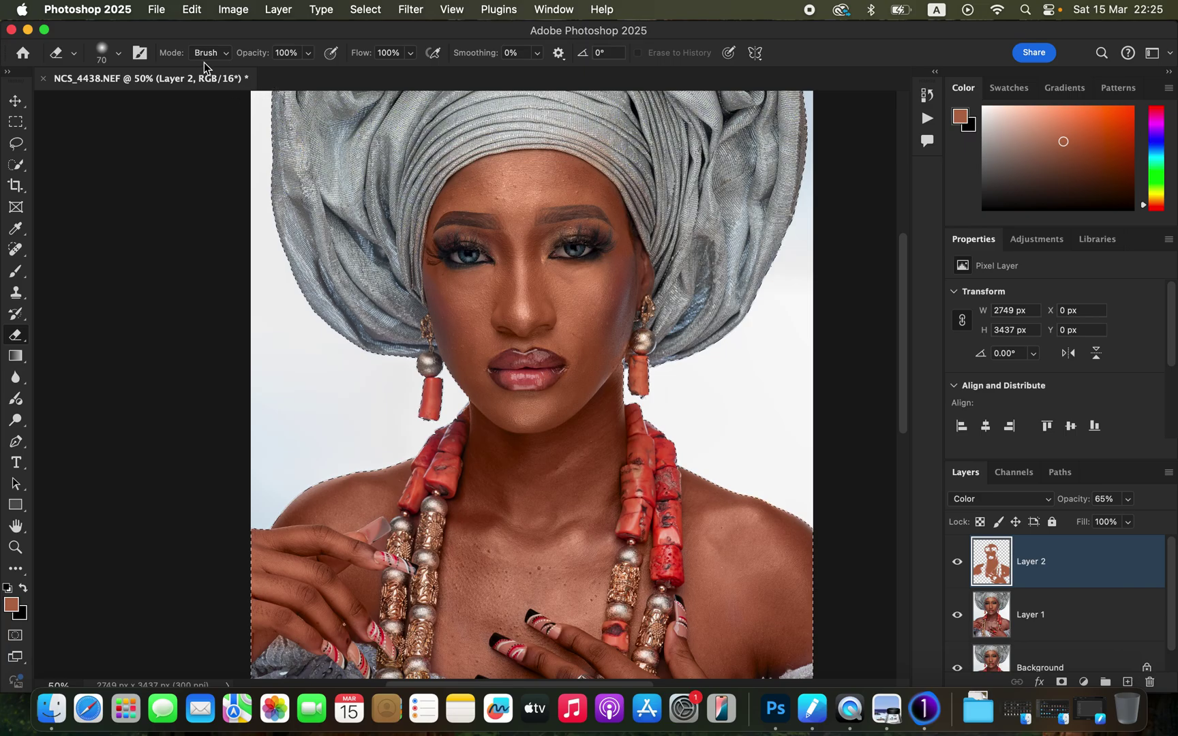
# - Erase stray brown paint from the right-side necklace beads with a 70 px, 0% hardness eraser
pyautogui.click(118, 54)
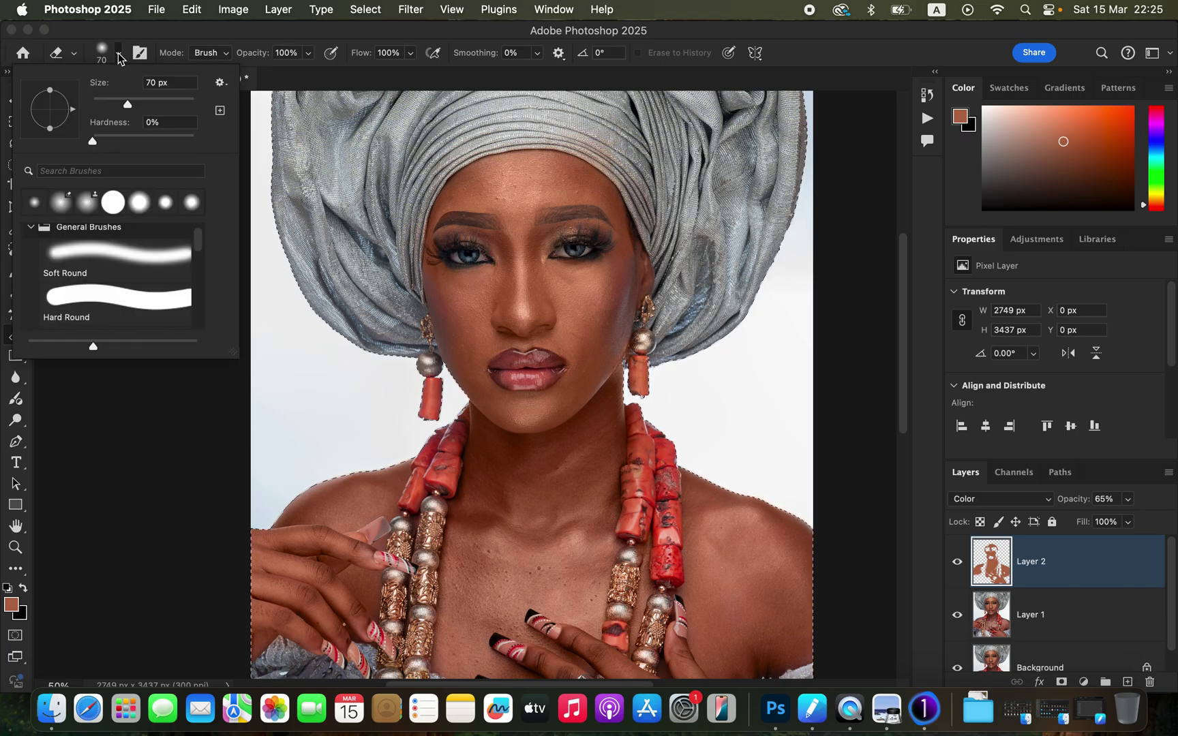
pyautogui.click(118, 53)
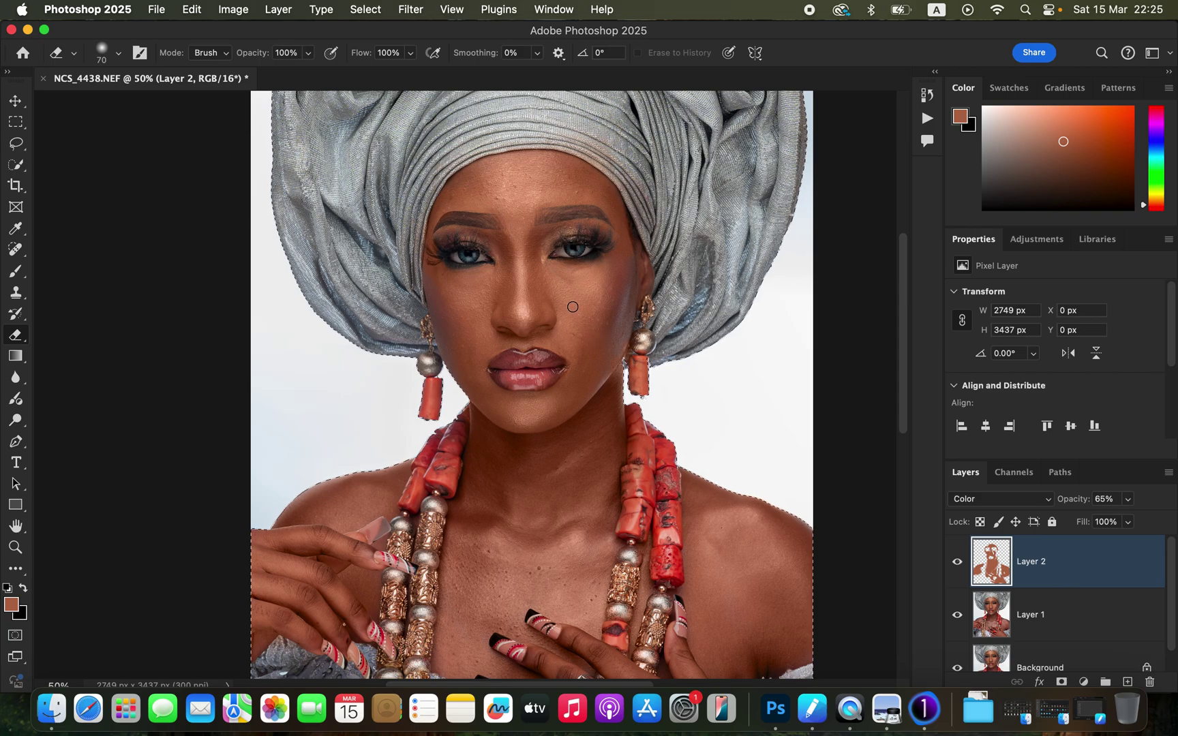
pyautogui.press('b')
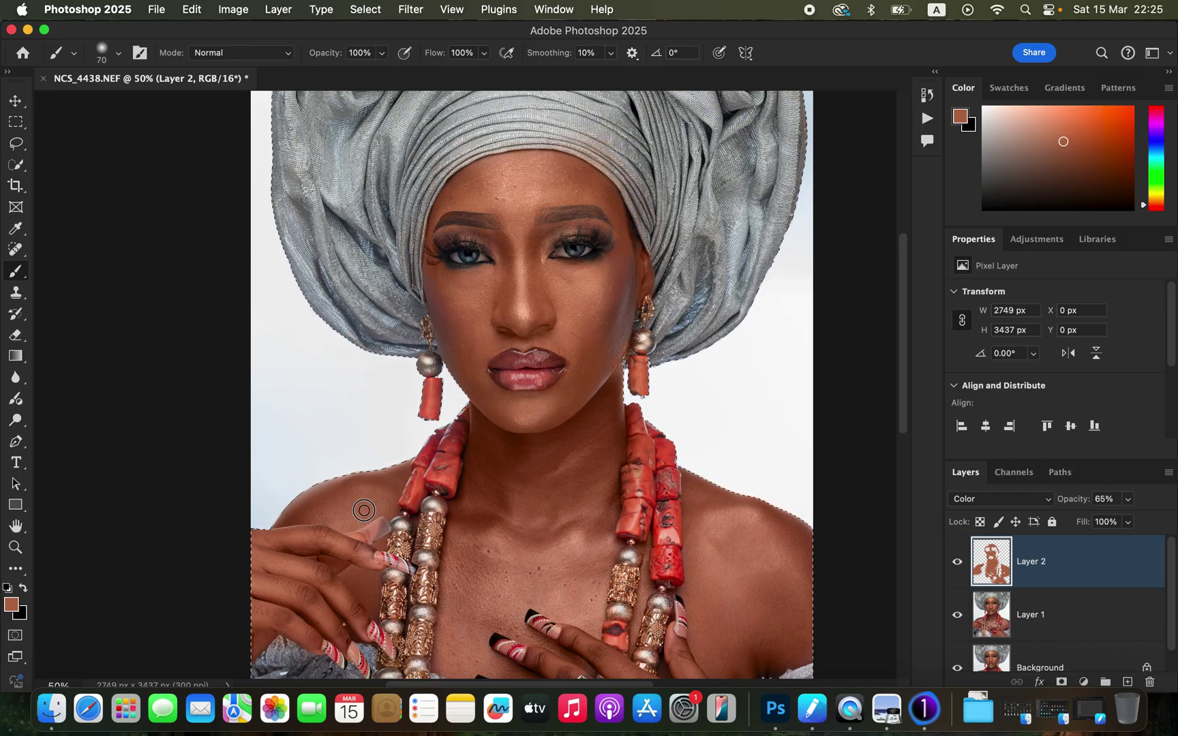
# - Fit the whole portrait on screen and deselect the subject
pyautogui.press('super+h')
pyautogui.press('super+minus')
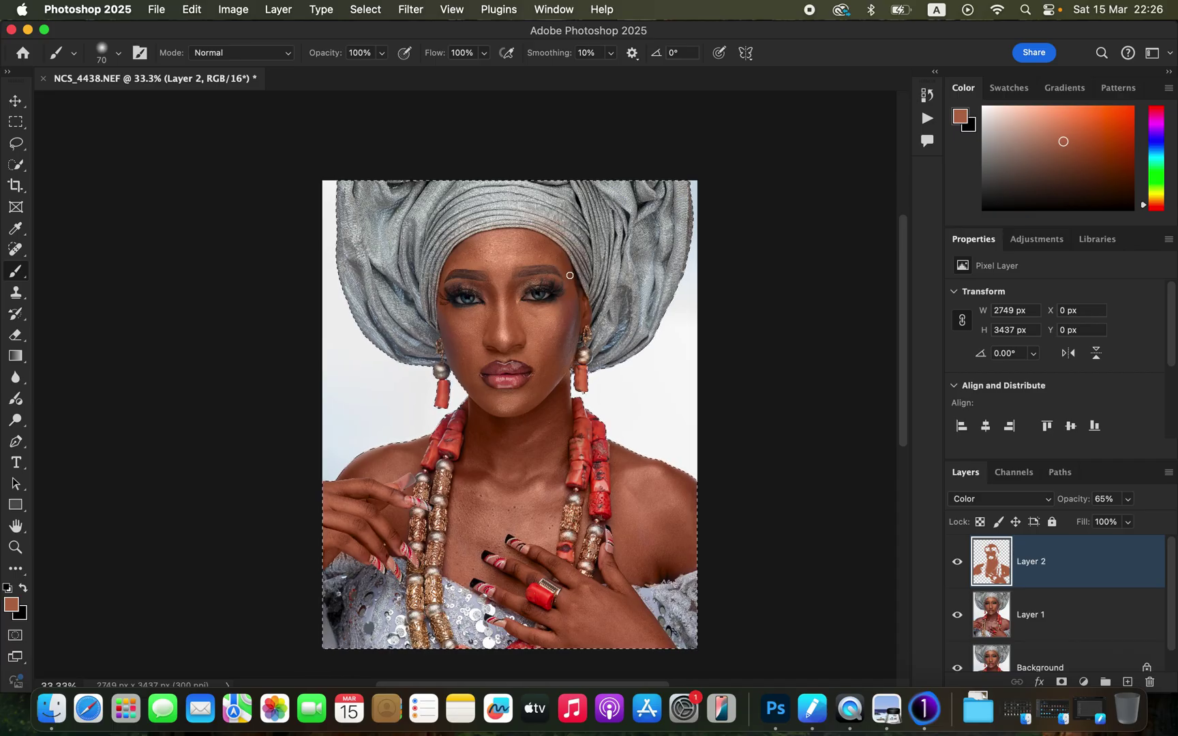
pyautogui.press('super+d')
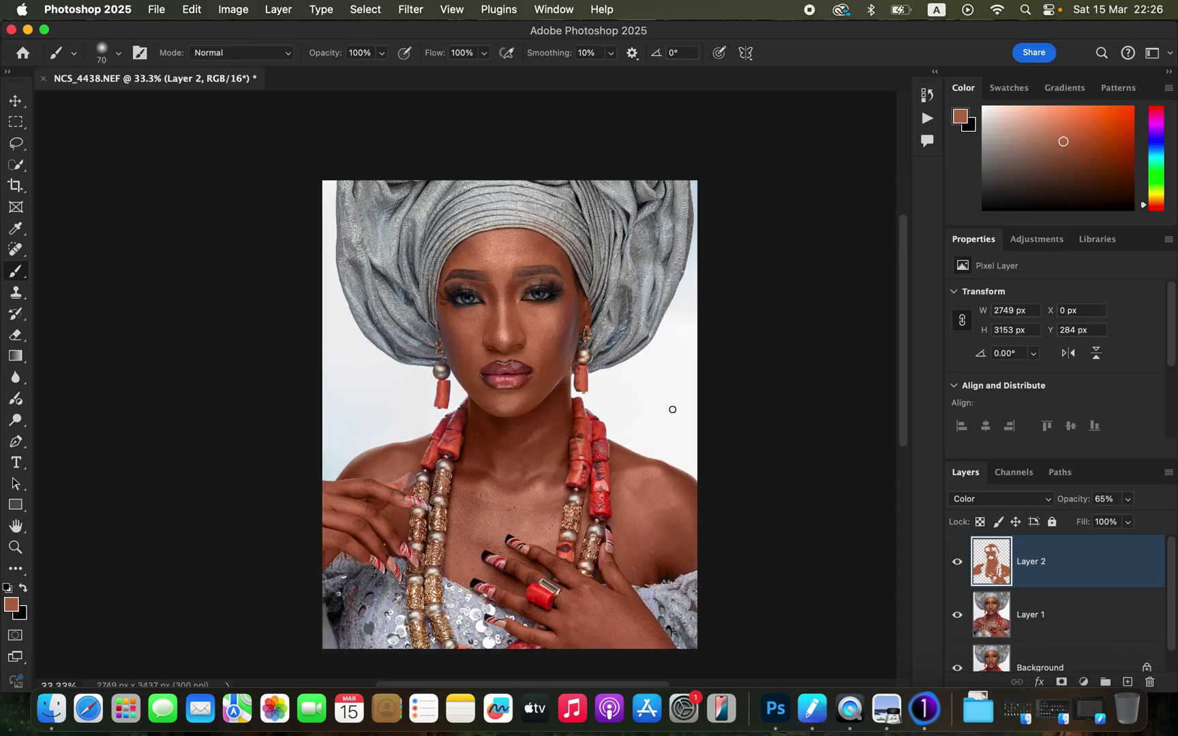
pyautogui.click(1083, 682)
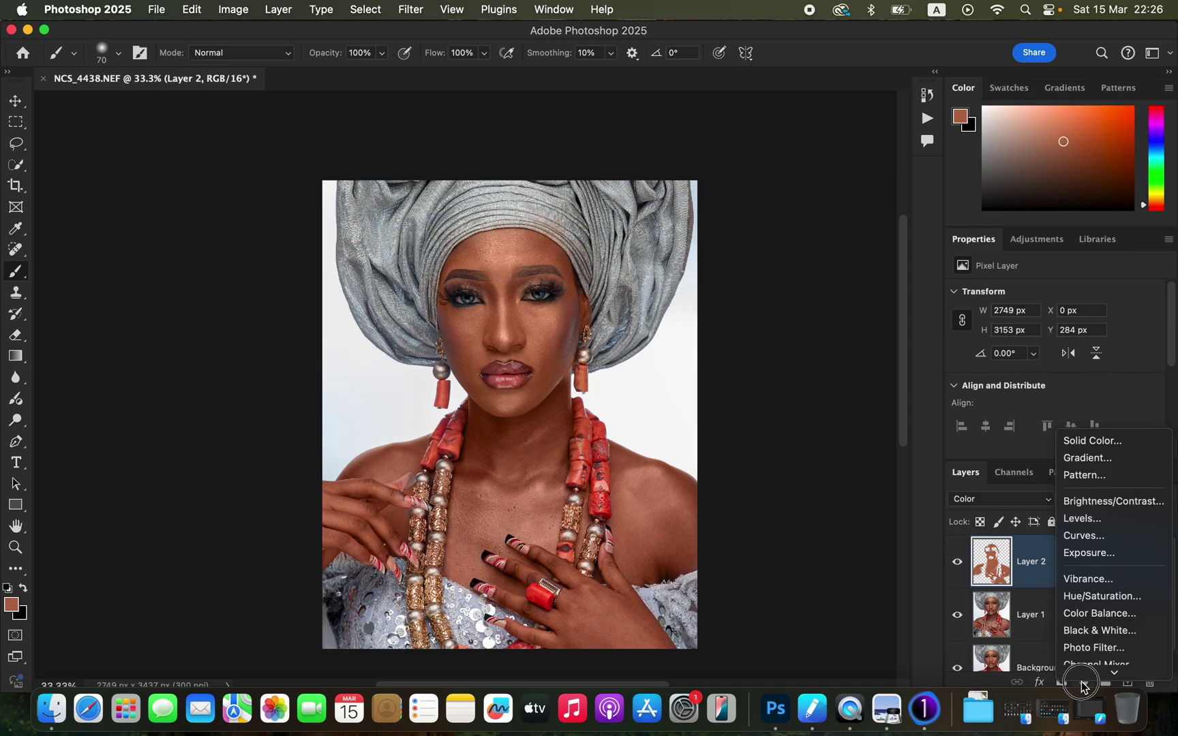
# - Add a Curves layer with the midtones lifted, then invert its mask to black
pyautogui.click(1104, 471)
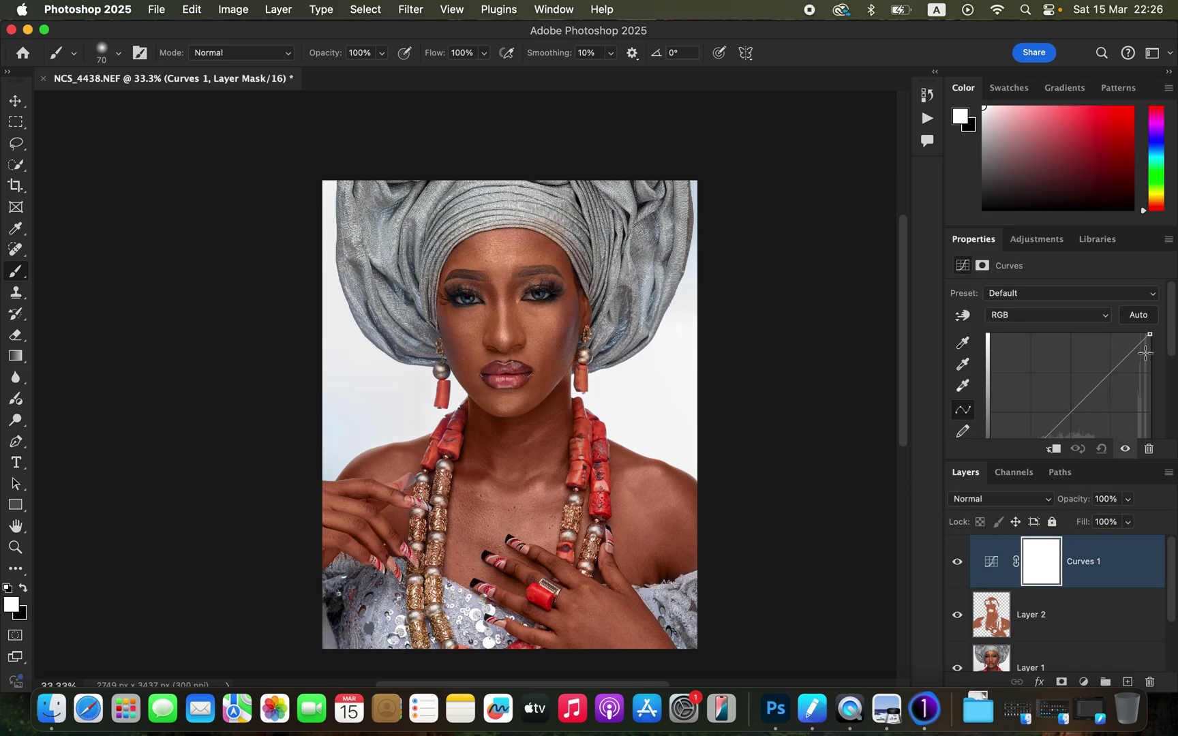
pyautogui.moveTo(1173, 338); pyautogui.dragTo(1167, 367)
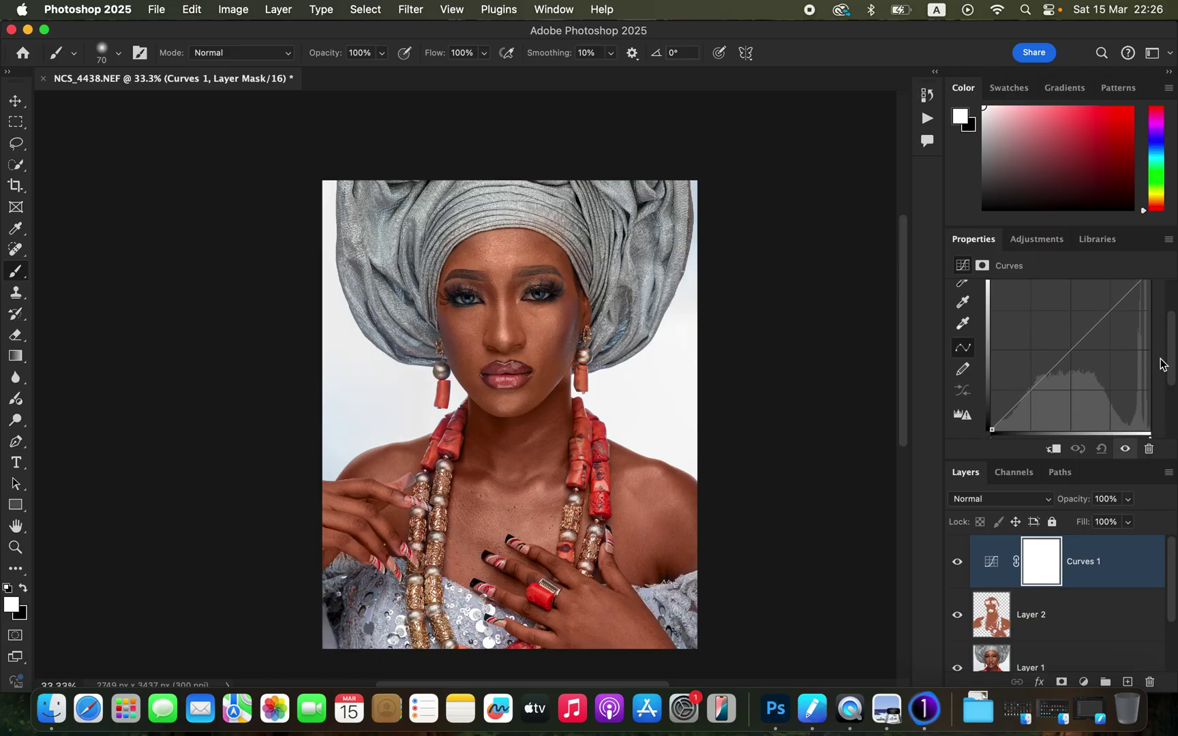
pyautogui.moveTo(1070, 350); pyautogui.dragTo(1056, 342)
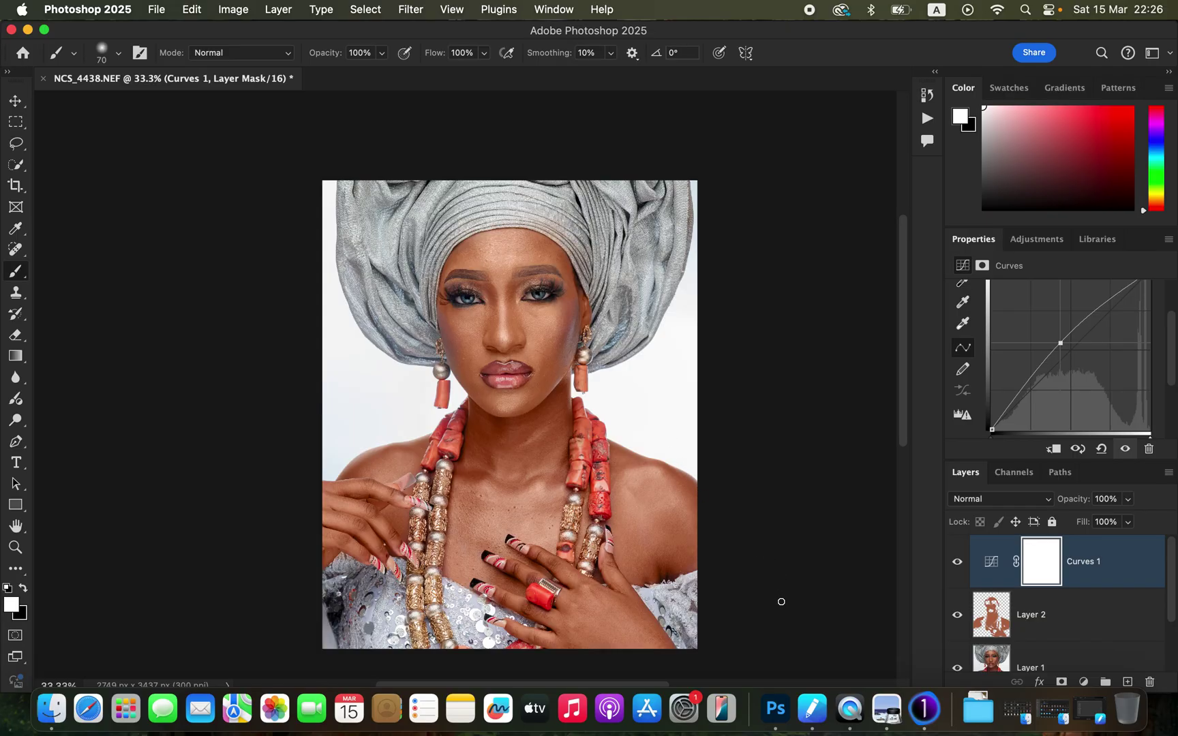
pyautogui.press('super+i')
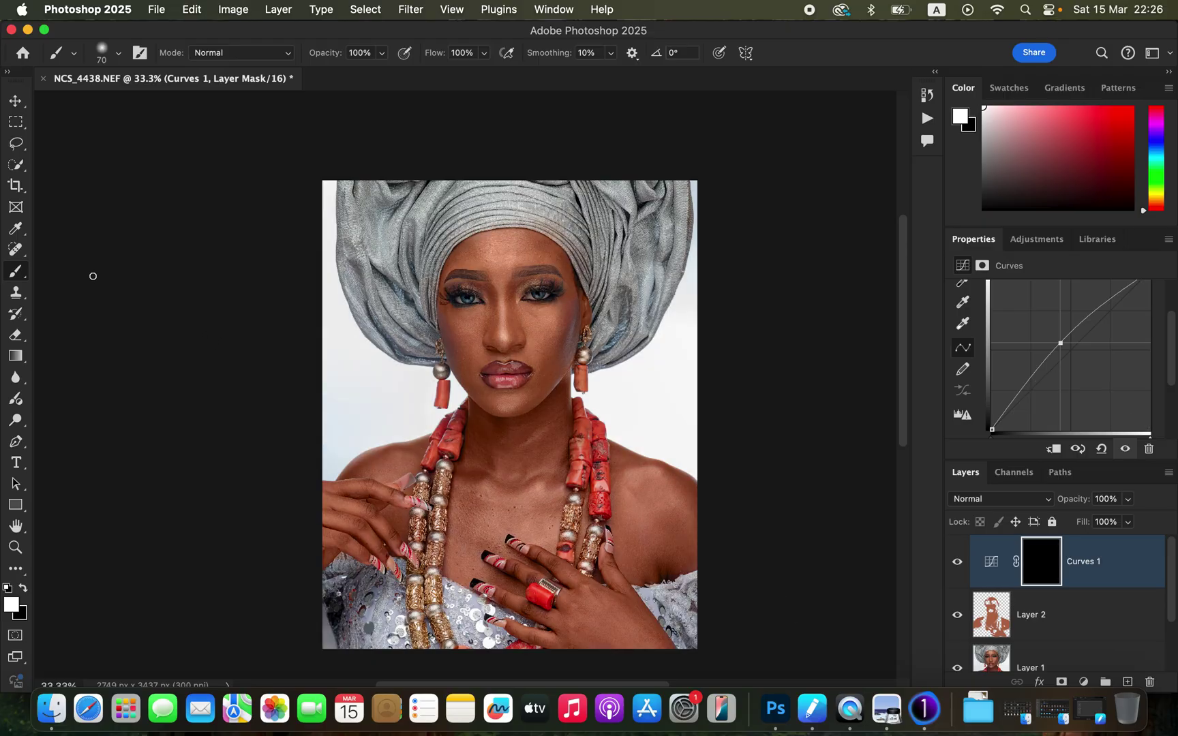
# - Paint white into the Curves 1 mask over the neck and chest with a 600 px brush, refining at 175 px
pyautogui.rightClick(17, 276)
pyautogui.click(55, 266)
pyautogui.click(22, 587)
pyautogui.click(23, 588)
pyautogui.press(']')
pyautogui.press(']')
pyautogui.press(']')
pyautogui.press(']')
pyautogui.press(']')
pyautogui.press(']')
pyautogui.press(']')
pyautogui.press(']')
pyautogui.press(']')
pyautogui.press(']')
pyautogui.press(']')
pyautogui.moveTo(496, 455)
pyautogui.mouseDown()
pyautogui.moveTo(493, 514)
pyautogui.moveTo(512, 533)
pyautogui.moveTo(507, 474)
pyautogui.moveTo(544, 441)
pyautogui.moveTo(538, 551)
pyautogui.moveTo(508, 546)
pyautogui.moveTo(570, 613)
pyautogui.moveTo(555, 544)
pyautogui.moveTo(572, 529)
pyautogui.moveTo(642, 518)
pyautogui.moveTo(626, 503)
pyautogui.moveTo(652, 519)
pyautogui.moveTo(652, 537)
pyautogui.moveTo(577, 462)
pyautogui.moveTo(681, 513)
pyautogui.moveTo(625, 536)
pyautogui.moveTo(493, 513)
pyautogui.moveTo(338, 523)
pyautogui.moveTo(356, 513)
pyautogui.moveTo(336, 535)
pyautogui.moveTo(392, 475)
pyautogui.moveTo(491, 454)
pyautogui.moveTo(477, 445)
pyautogui.moveTo(540, 485)
pyautogui.moveTo(549, 458)
pyautogui.moveTo(592, 470)
pyautogui.mouseUp()
pyautogui.press('[')
pyautogui.press('[')
pyautogui.press('[')
pyautogui.press('[')
pyautogui.press('[')
pyautogui.press('[')
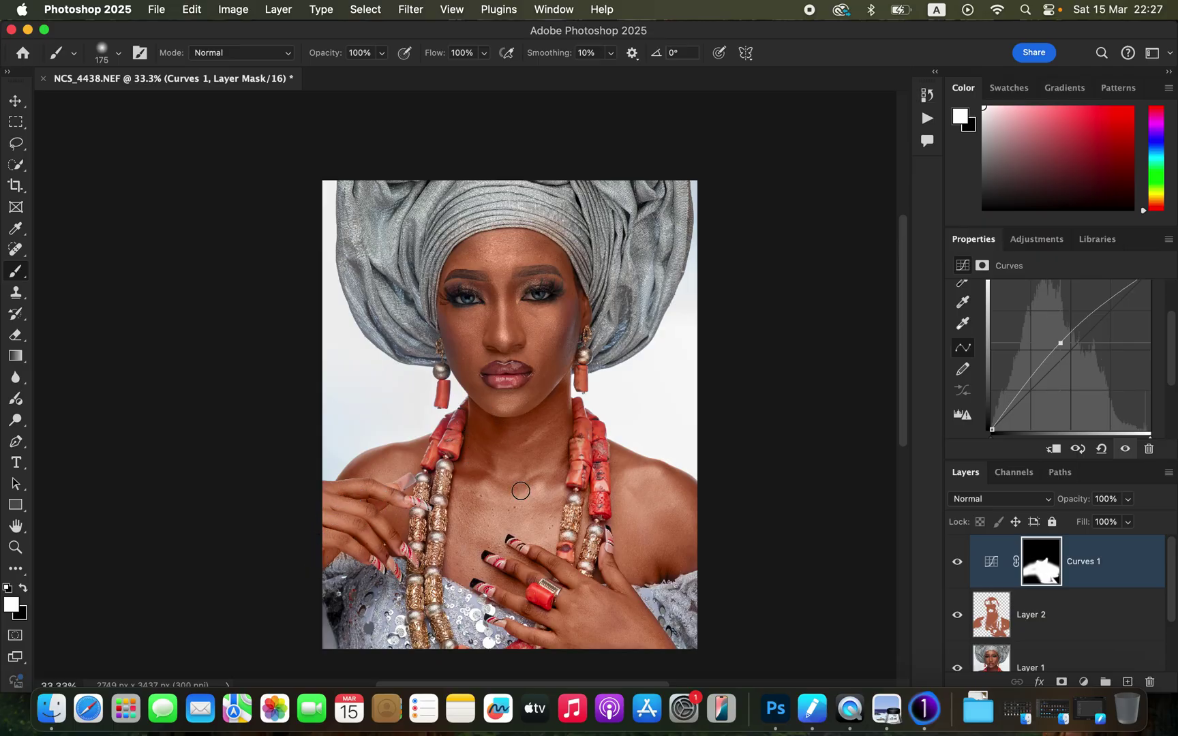
pyautogui.click(983, 266)
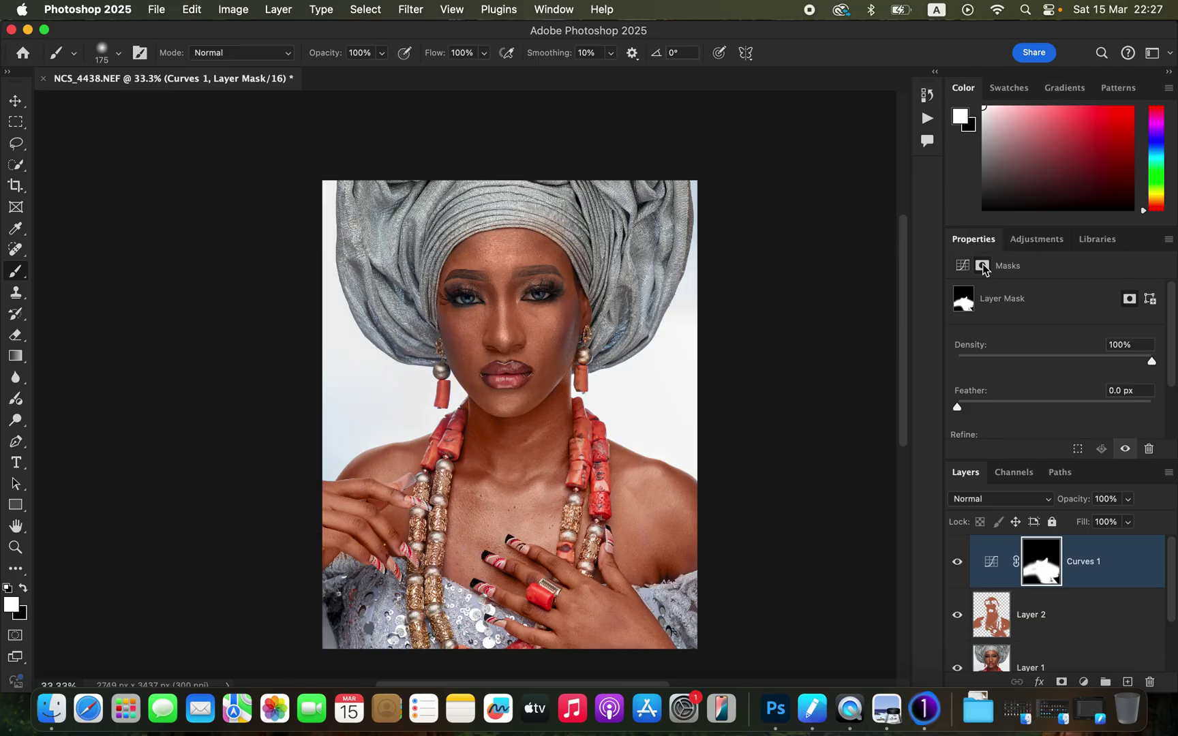
# - Feather the Curves 1 mask to 3.8 px and try a lower layer opacity, comparing before and after
pyautogui.moveTo(984, 403); pyautogui.dragTo(997, 408)
pyautogui.click(1128, 499)
pyautogui.moveTo(1131, 520); pyautogui.dragTo(1105, 521)
pyautogui.click(957, 568)
pyautogui.click(957, 568)
pyautogui.click(956, 568)
pyautogui.click(957, 568)
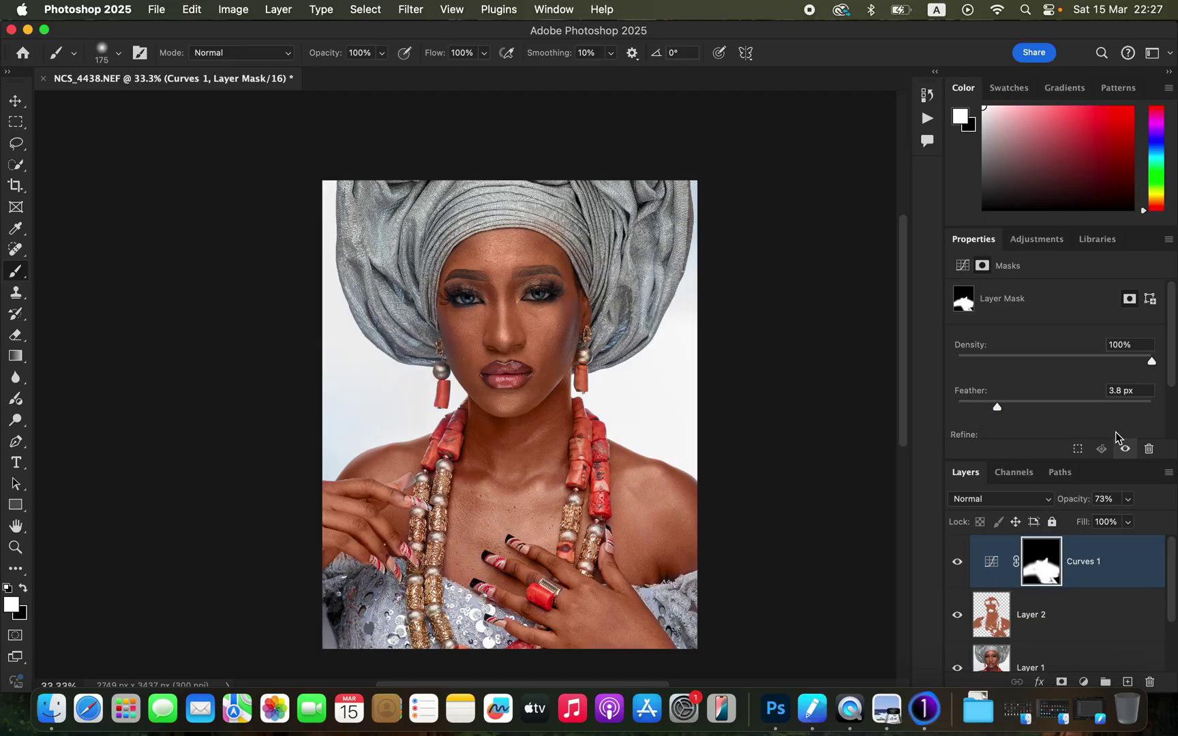
# - Settle the Curves 1 layer opacity at 66% and compare it against the original
pyautogui.click(1128, 498)
pyautogui.moveTo(1124, 520); pyautogui.dragTo(1123, 520)
pyautogui.click(957, 561)
pyautogui.click(956, 561)
pyautogui.moveTo(1174, 588); pyautogui.dragTo(1170, 637)
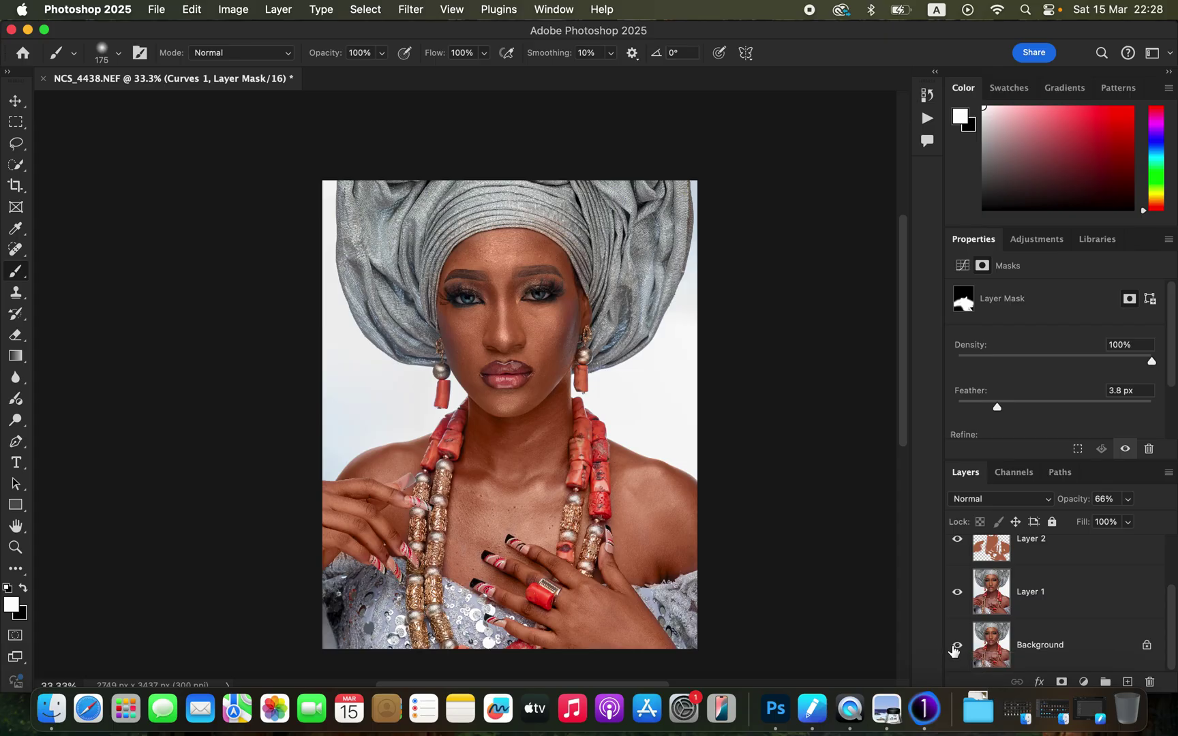
pyautogui.keyDown('alt'); pyautogui.click(956, 647); pyautogui.keyUp('alt')
pyautogui.keyDown('alt'); pyautogui.click(957, 648); pyautogui.keyUp('alt')
pyautogui.keyDown('alt'); pyautogui.click(957, 647); pyautogui.keyUp('alt')
pyautogui.keyDown('alt'); pyautogui.click(957, 648); pyautogui.keyUp('alt')
pyautogui.keyDown('alt'); pyautogui.click(957, 648); pyautogui.keyUp('alt')
pyautogui.keyDown('alt'); pyautogui.click(957, 647); pyautogui.keyUp('alt')
pyautogui.keyDown('alt'); pyautogui.click(957, 647); pyautogui.keyUp('alt')
pyautogui.keyDown('alt'); pyautogui.click(957, 648); pyautogui.keyUp('alt')
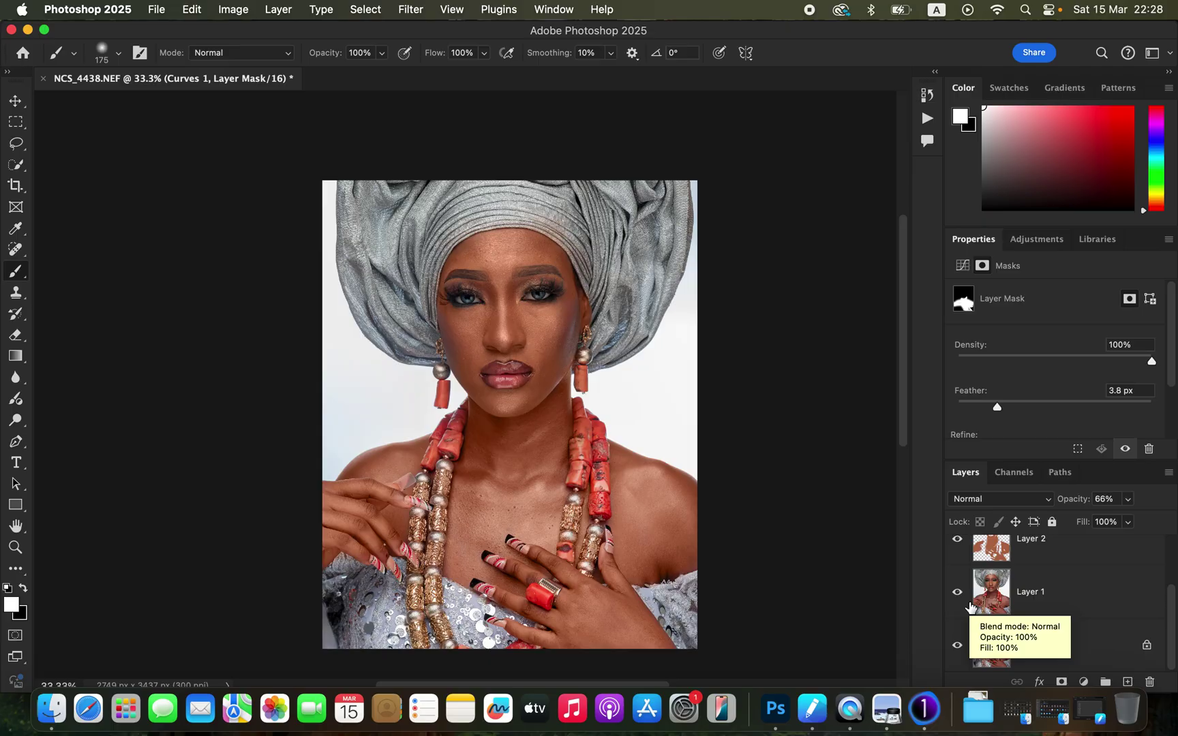
pyautogui.scroll(3, 1152, 613)
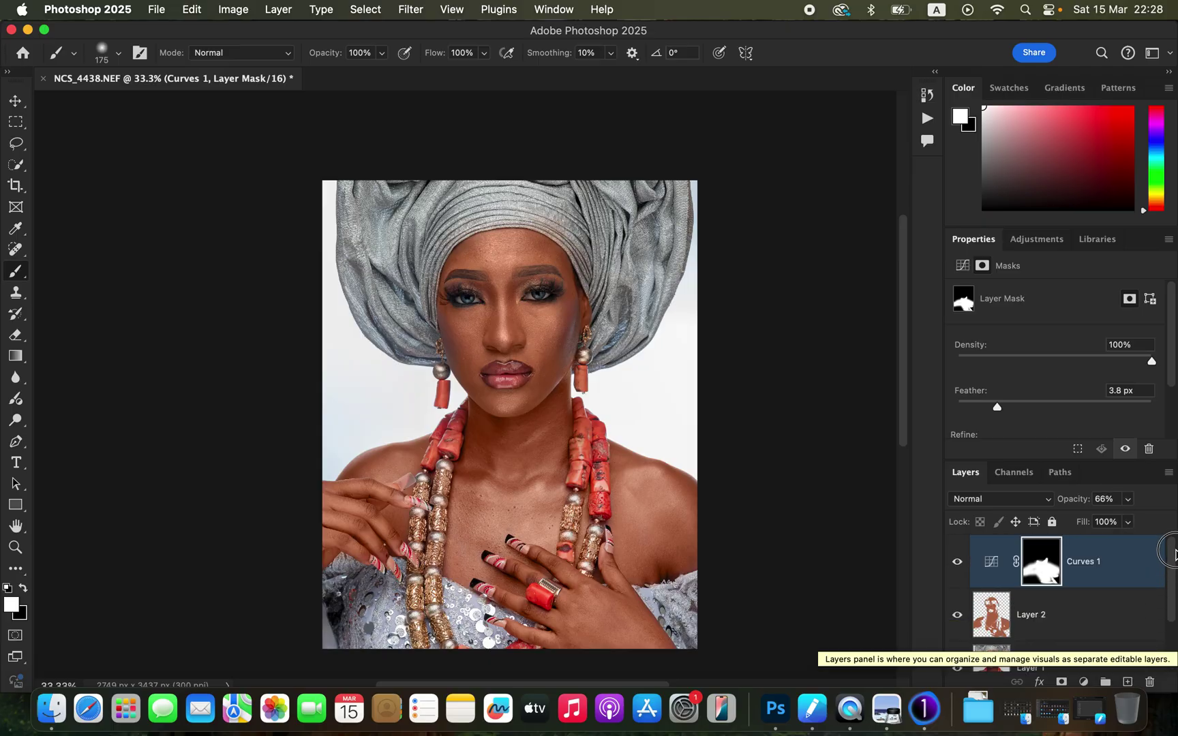
# - Add a Hue/Saturation adjustment layer limited to Reds with Lightness at -6
pyautogui.click(1083, 682)
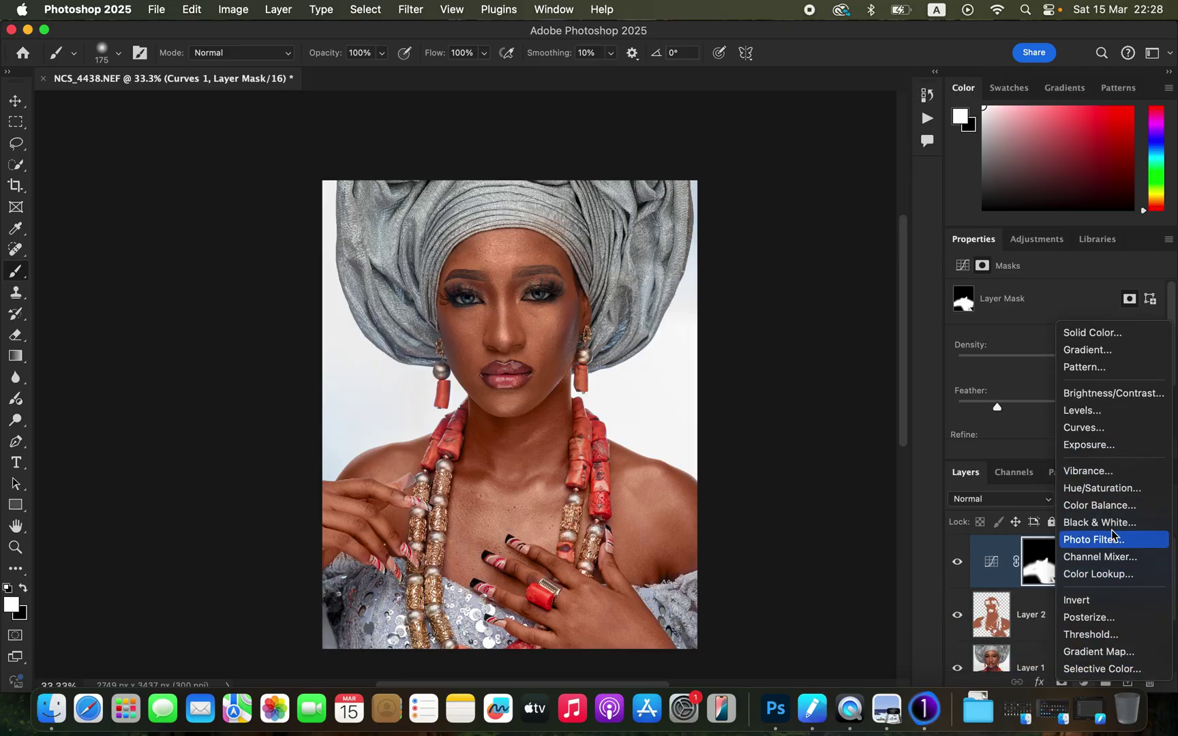
pyautogui.click(1112, 494)
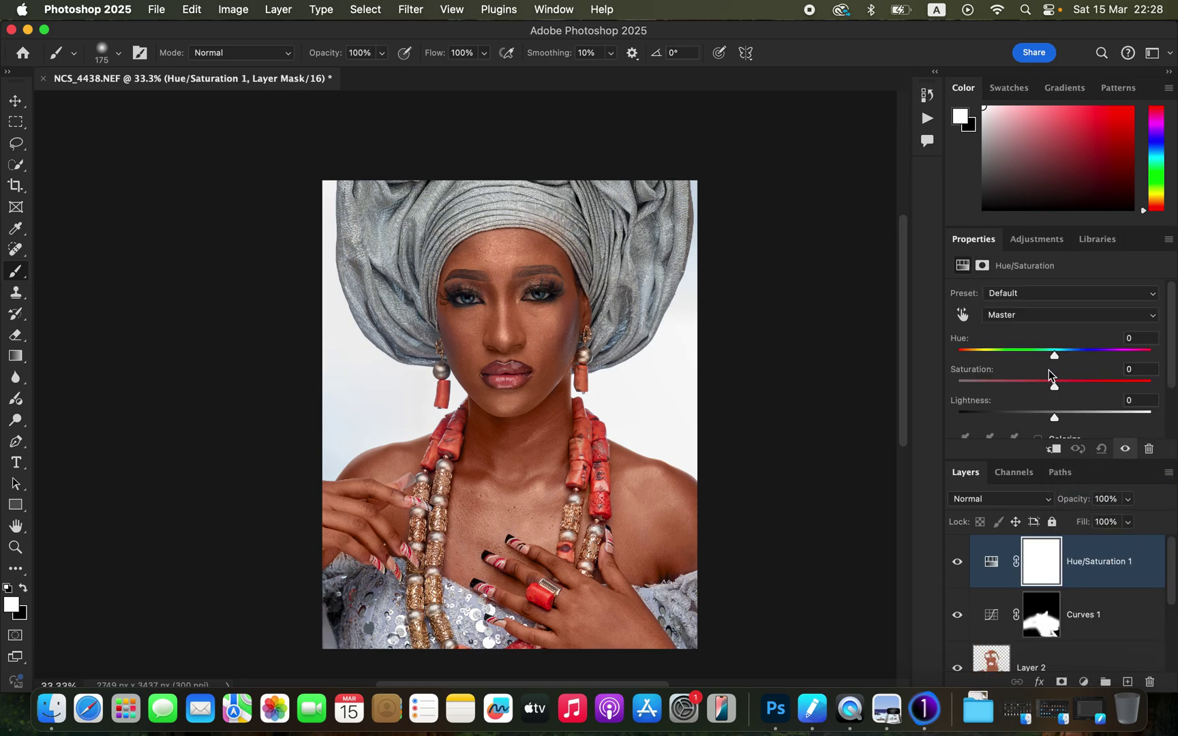
pyautogui.click(1046, 315)
pyautogui.click(1043, 334)
pyautogui.moveTo(1174, 373); pyautogui.dragTo(1174, 392)
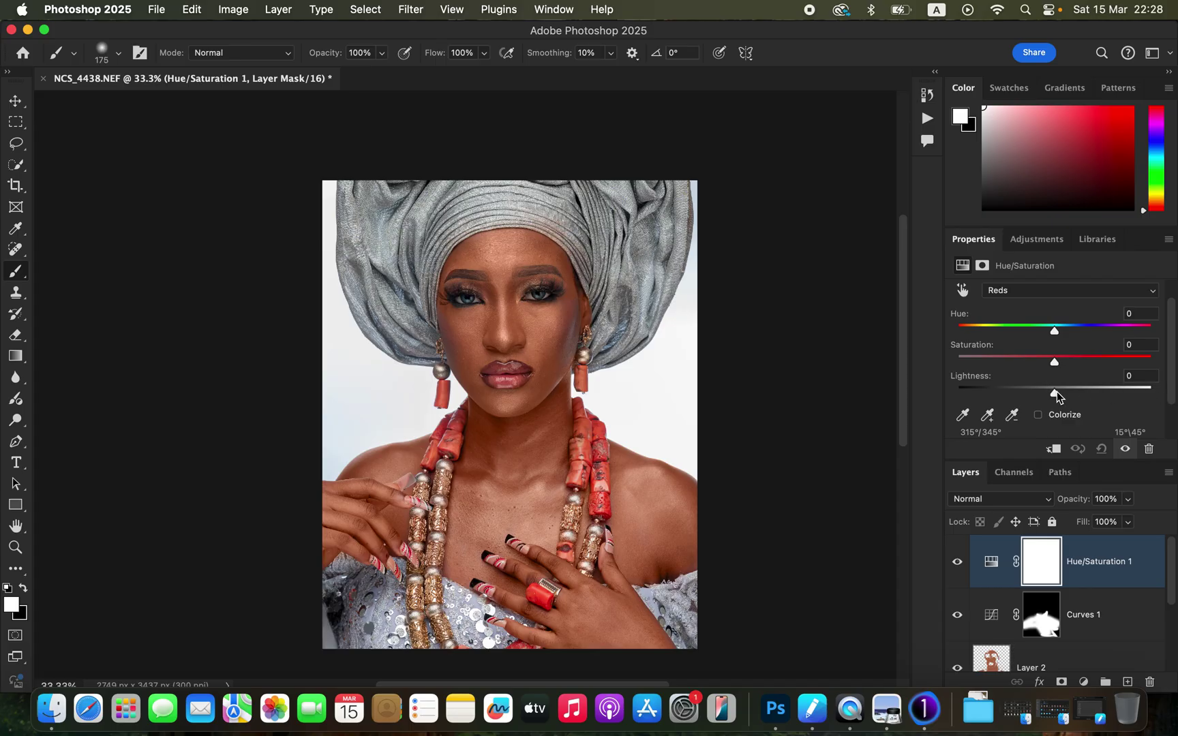
pyautogui.moveTo(1054, 394); pyautogui.dragTo(1050, 397)
# - Toggle the Hue/Saturation 1 layer's visibility to compare before and after
pyautogui.click(956, 563)
pyautogui.click(956, 566)
pyautogui.click(956, 565)
pyautogui.click(956, 565)
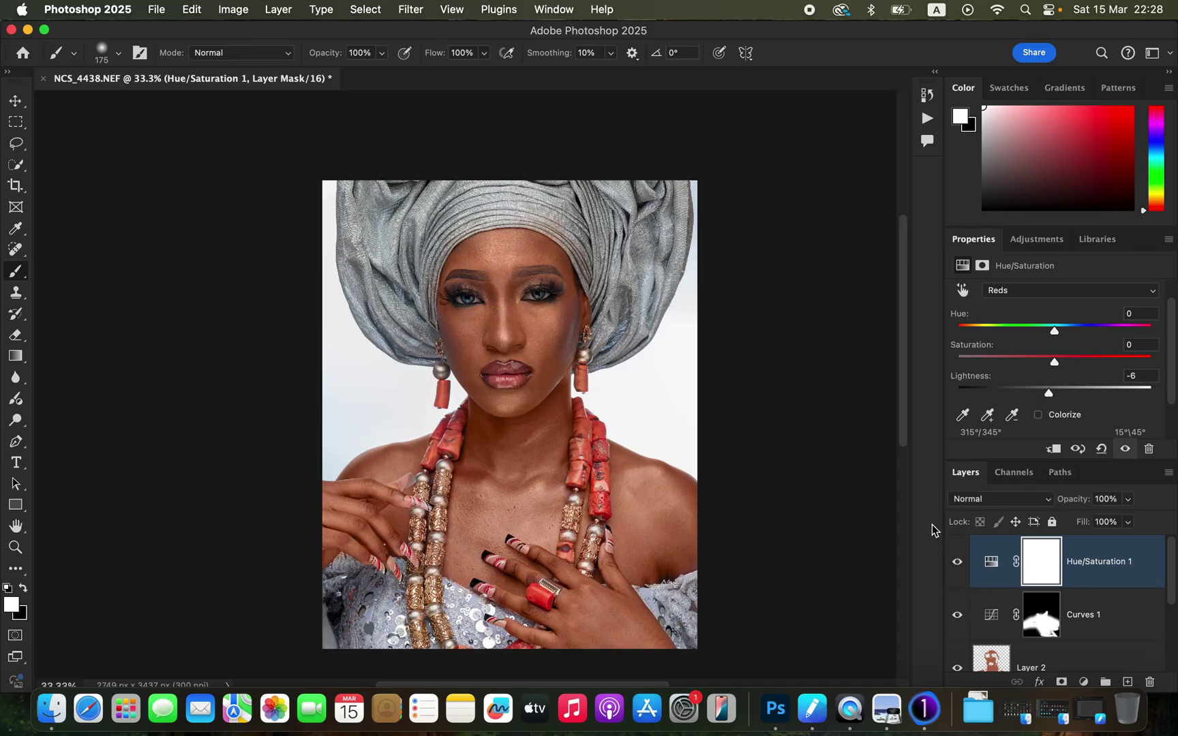